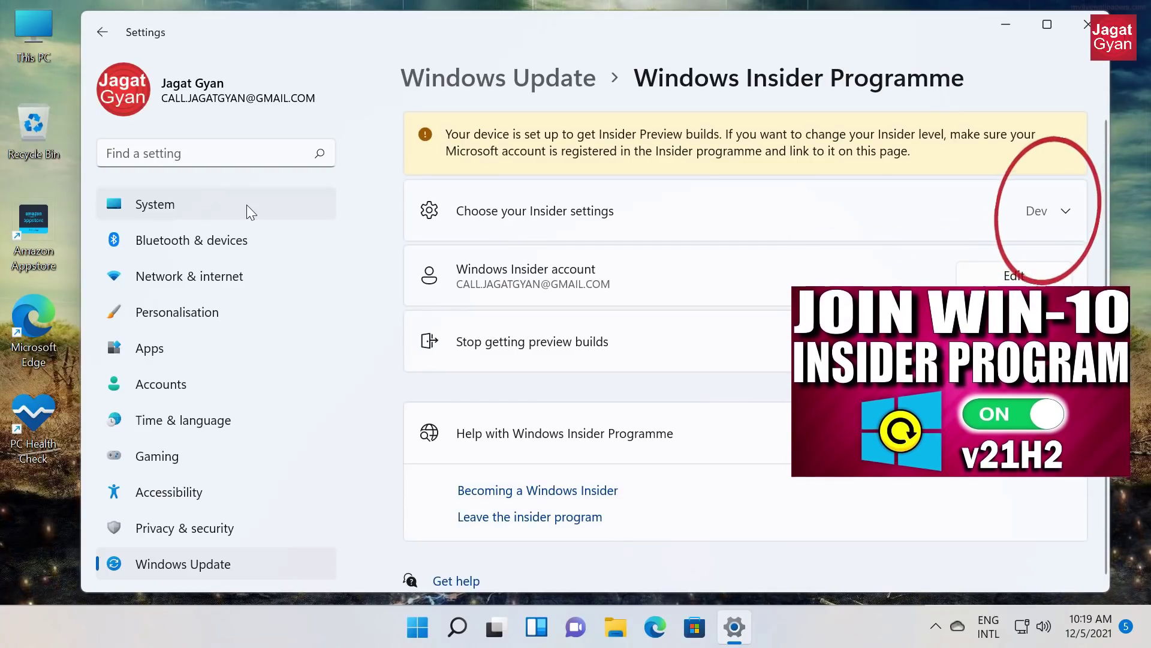
- Check the installed Windows version and build with winver, and close the version dialog and Settings
scroll(547, 326, down, 1)
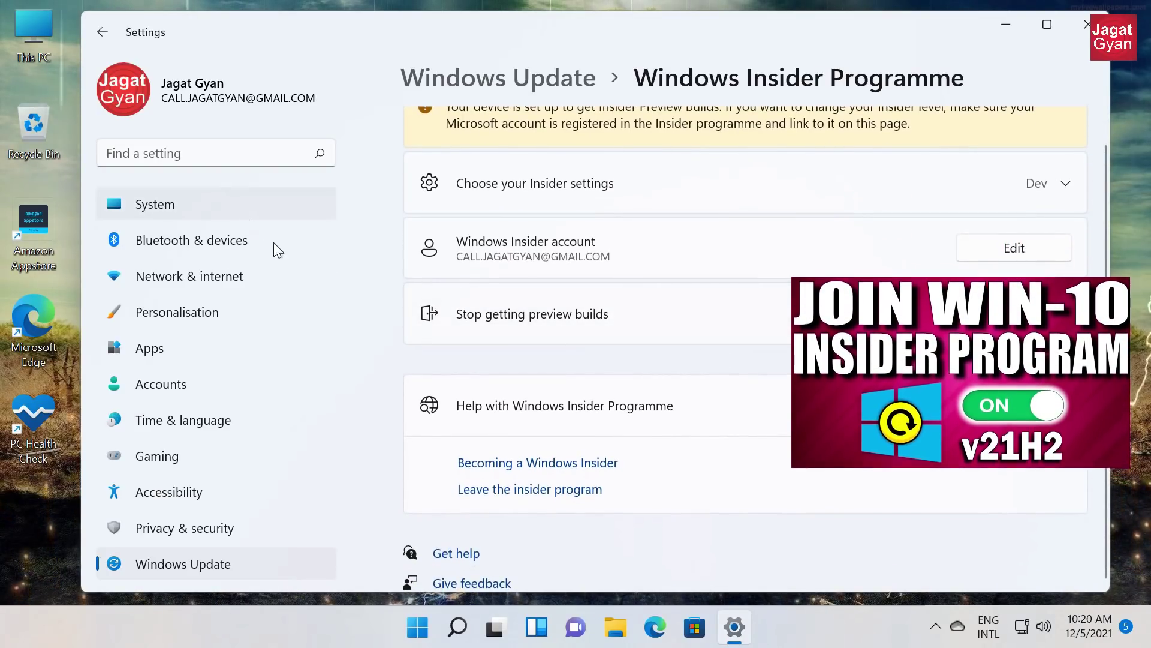
click(423, 628)
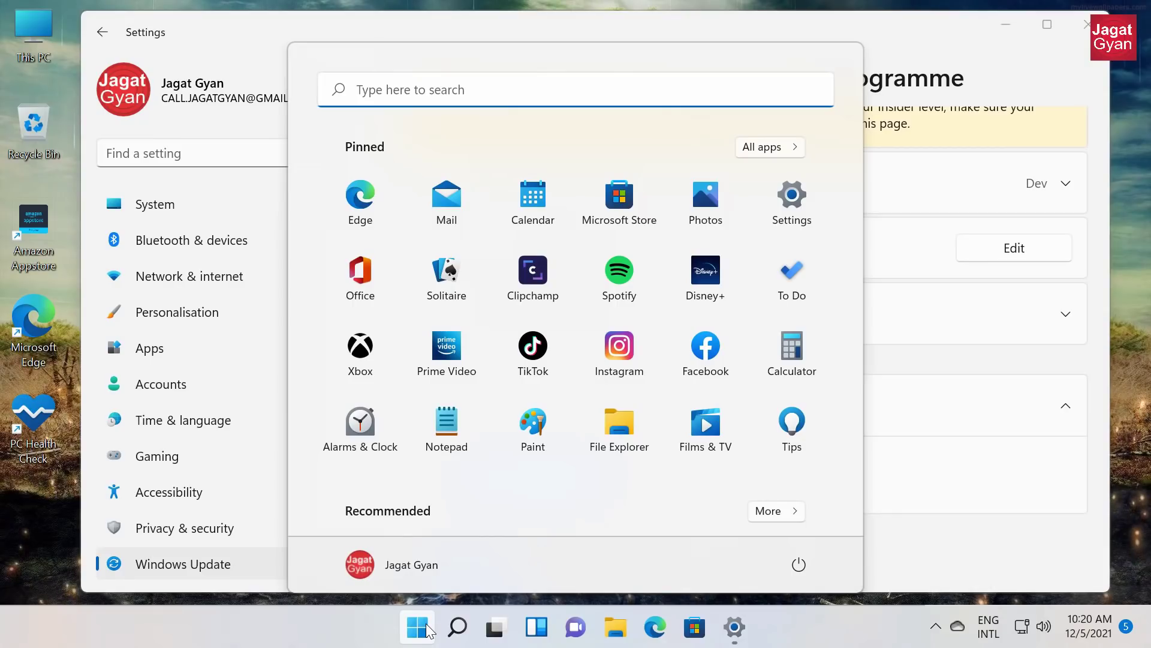
text(winver)
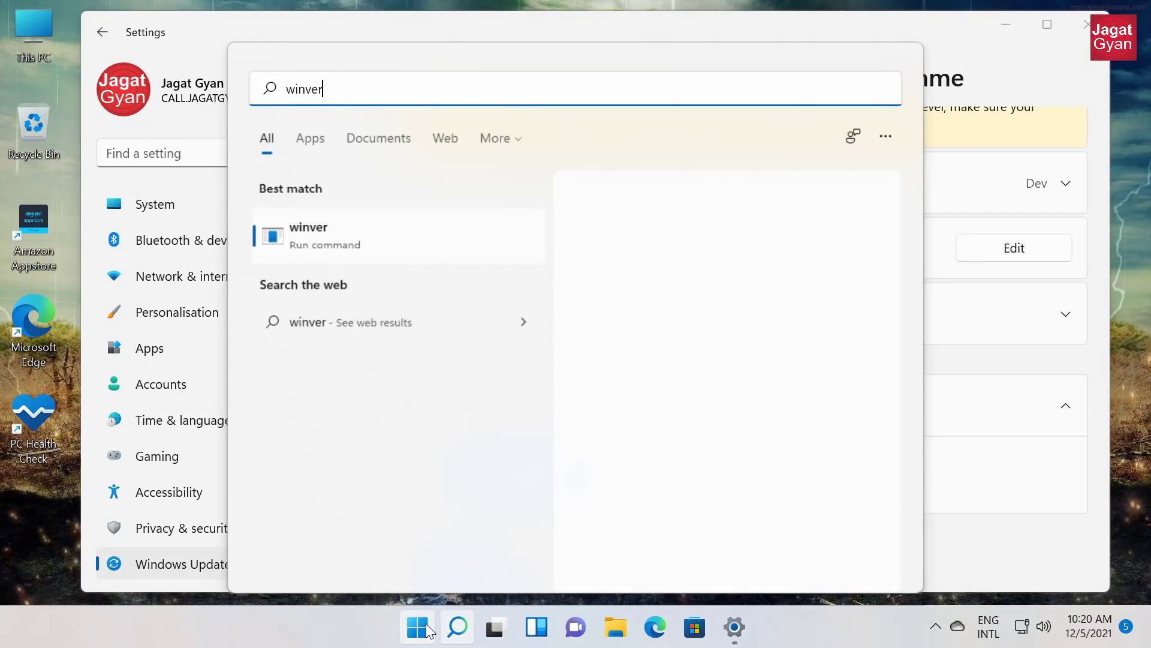
key(Return)
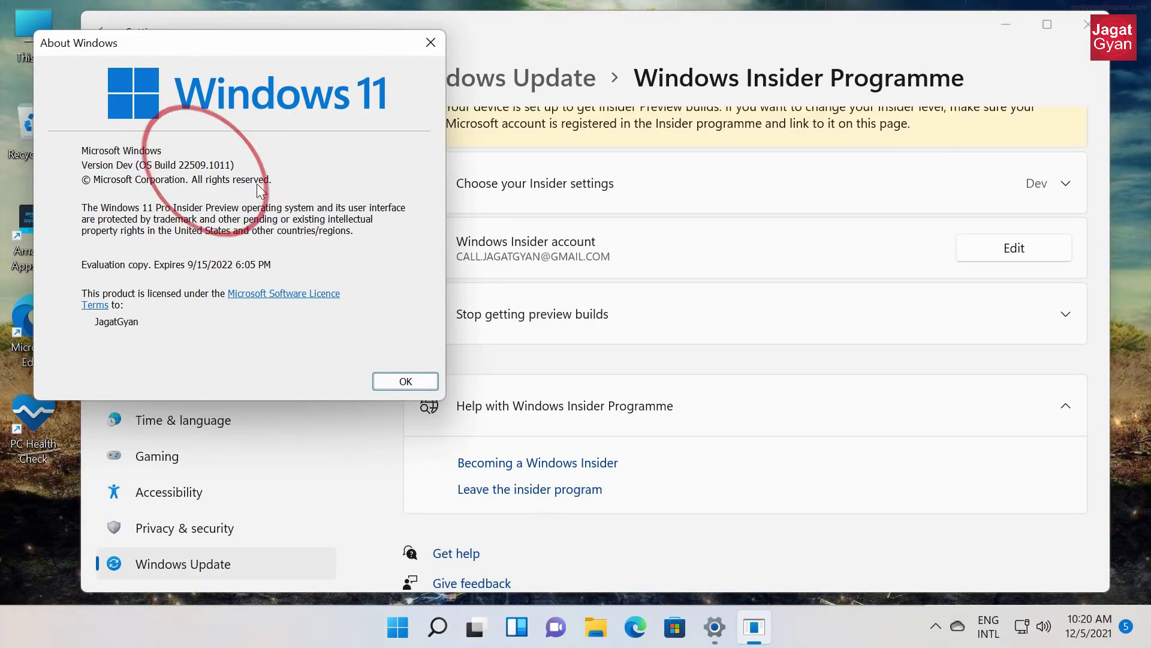
click(406, 382)
key(alt+F4)
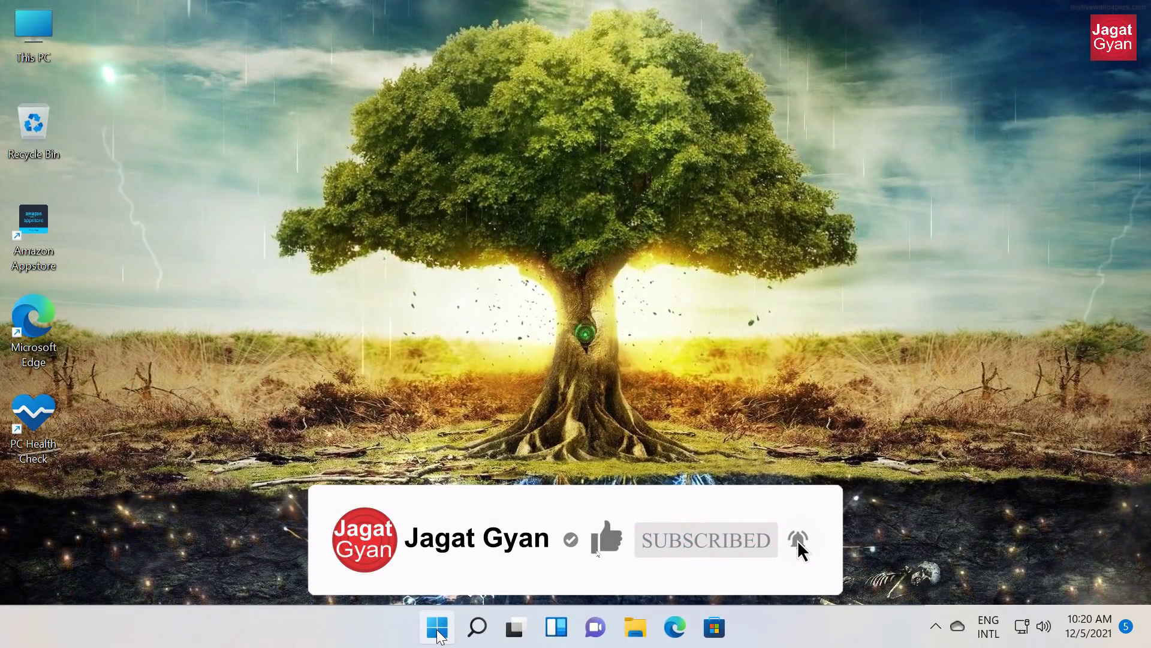
- Open the Start page of the Personalisation settings
click(438, 629)
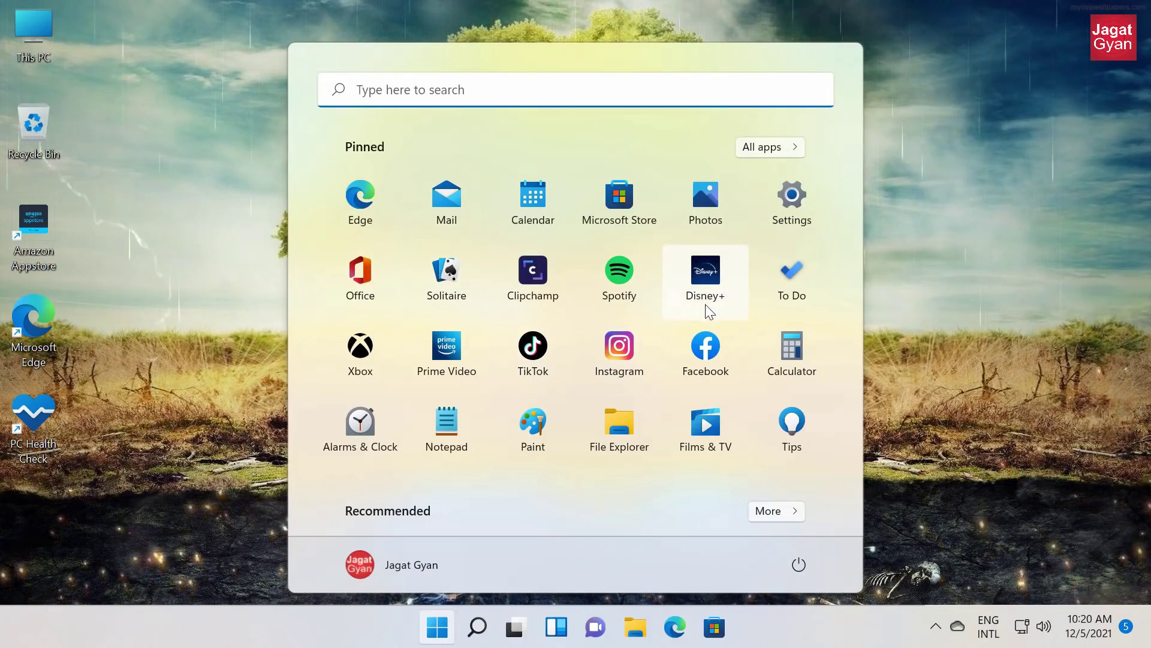
click(792, 204)
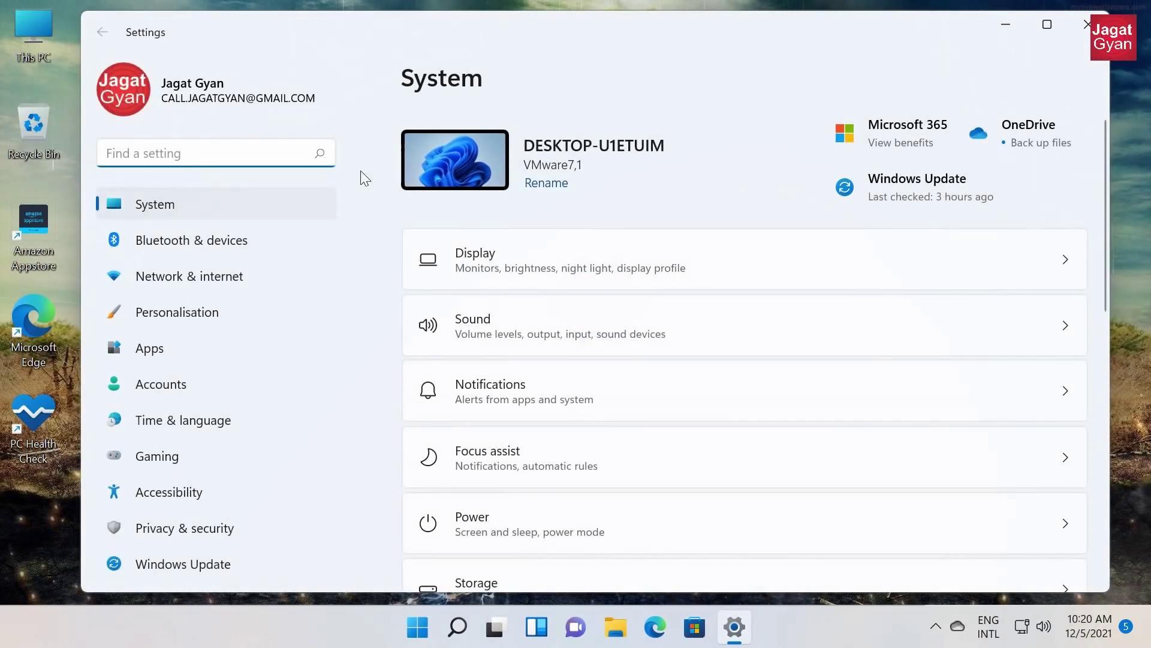
click(240, 313)
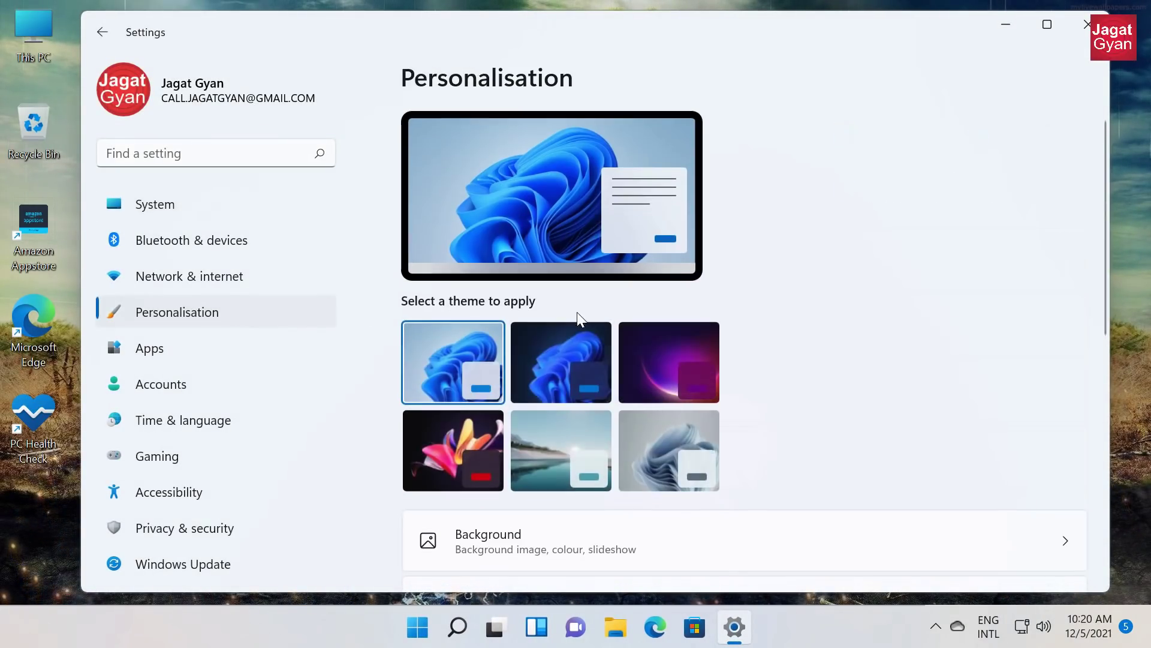
scroll(580, 310, down, 2)
scroll(583, 309, down, 5)
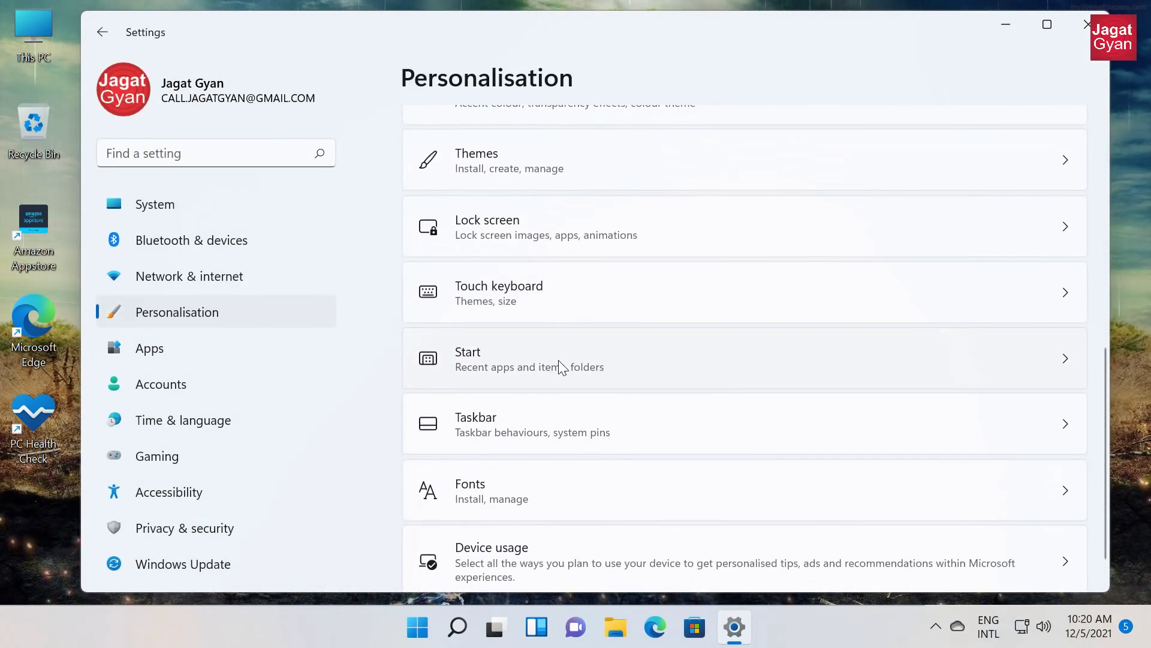
click(526, 364)
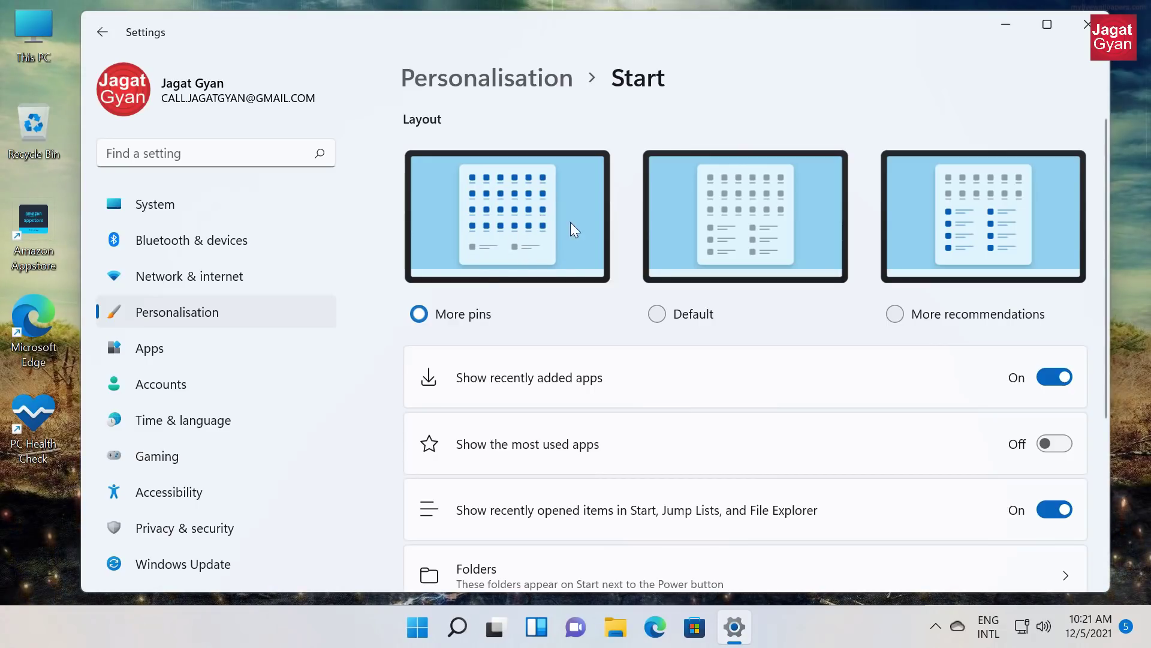
- View the Start menu with the More pins layout, and compare it with the More recommendations layout
click(418, 628)
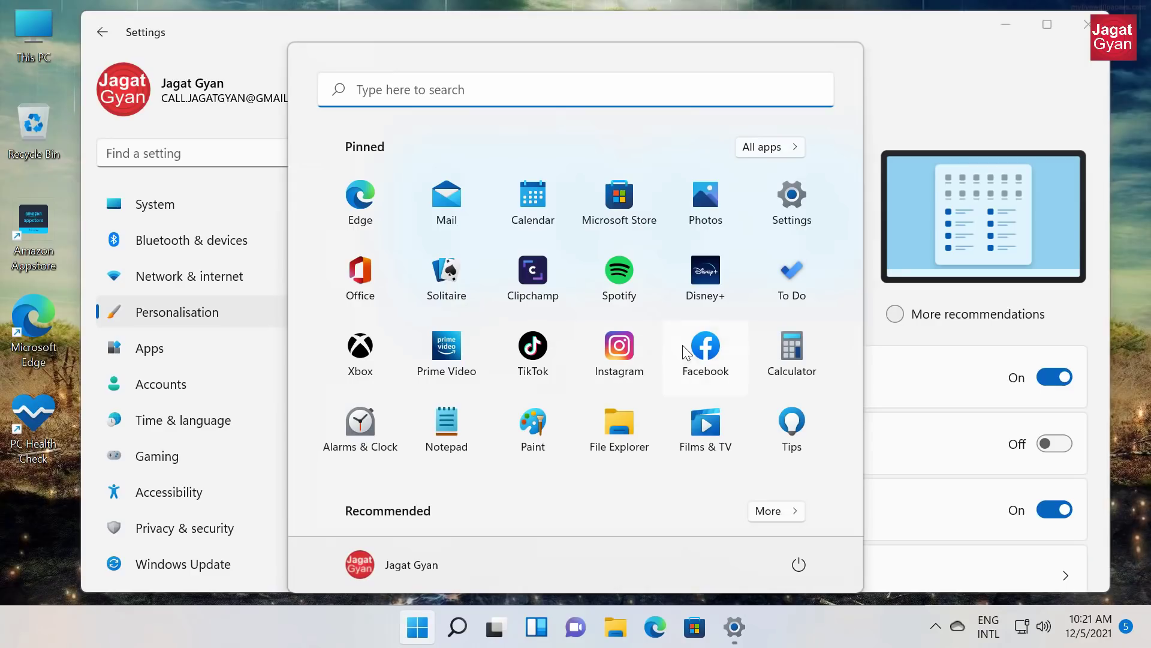
click(1038, 112)
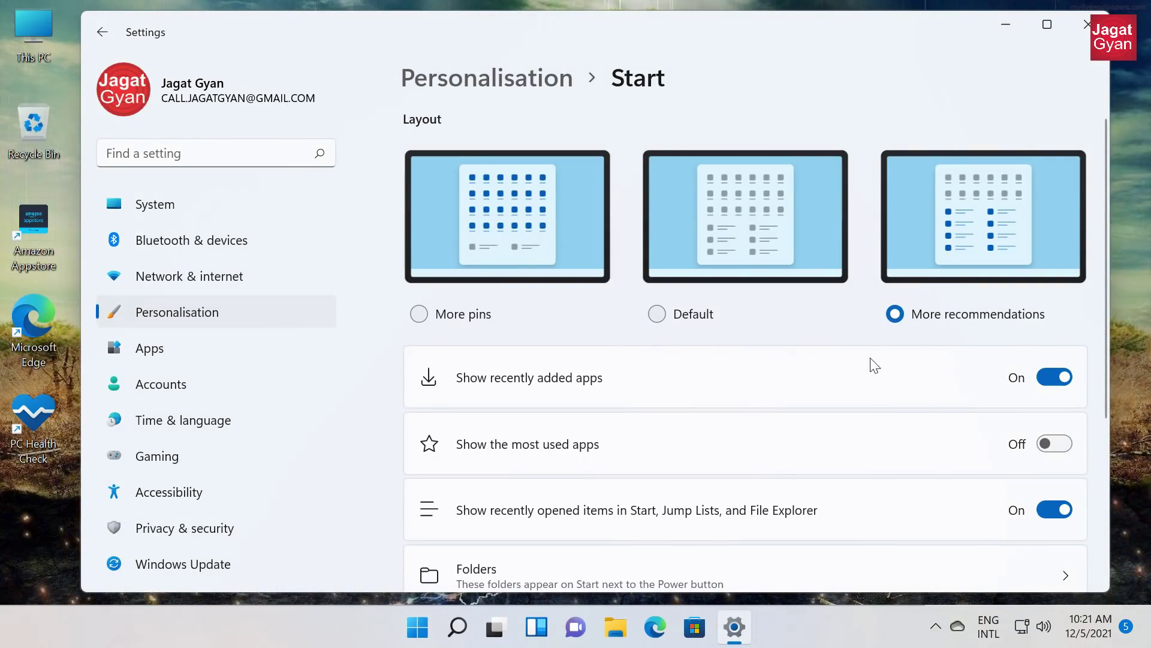
key(super)
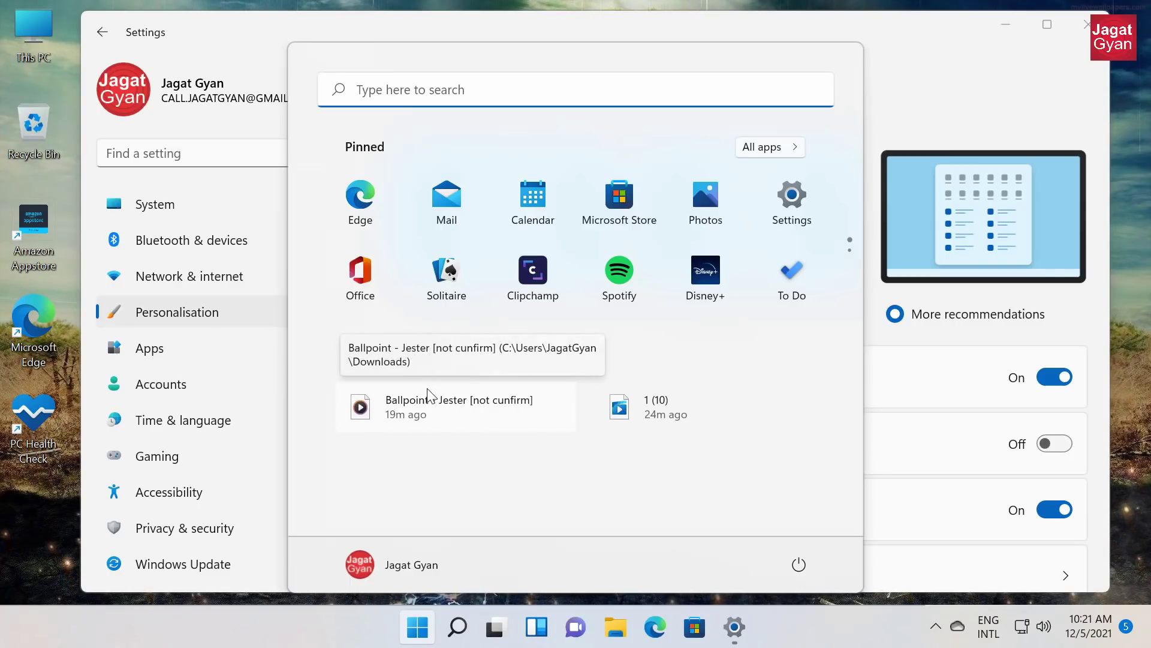
- Set the Start layout to Default and check it in the Start menu, closing Settings when done
click(912, 116)
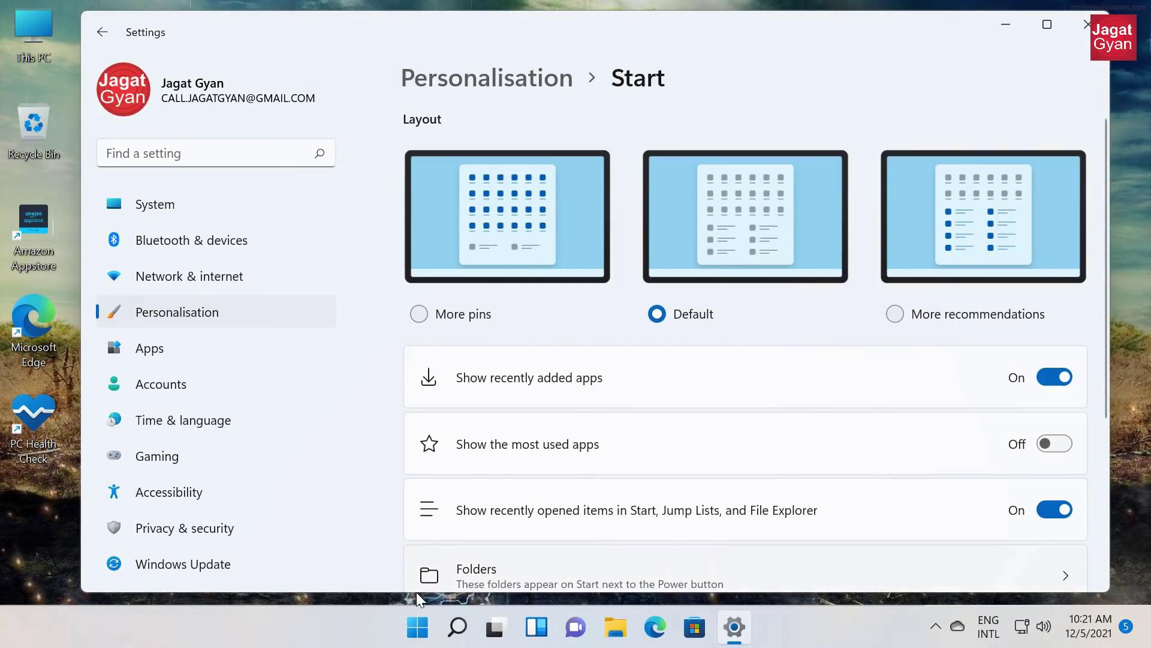
click(417, 627)
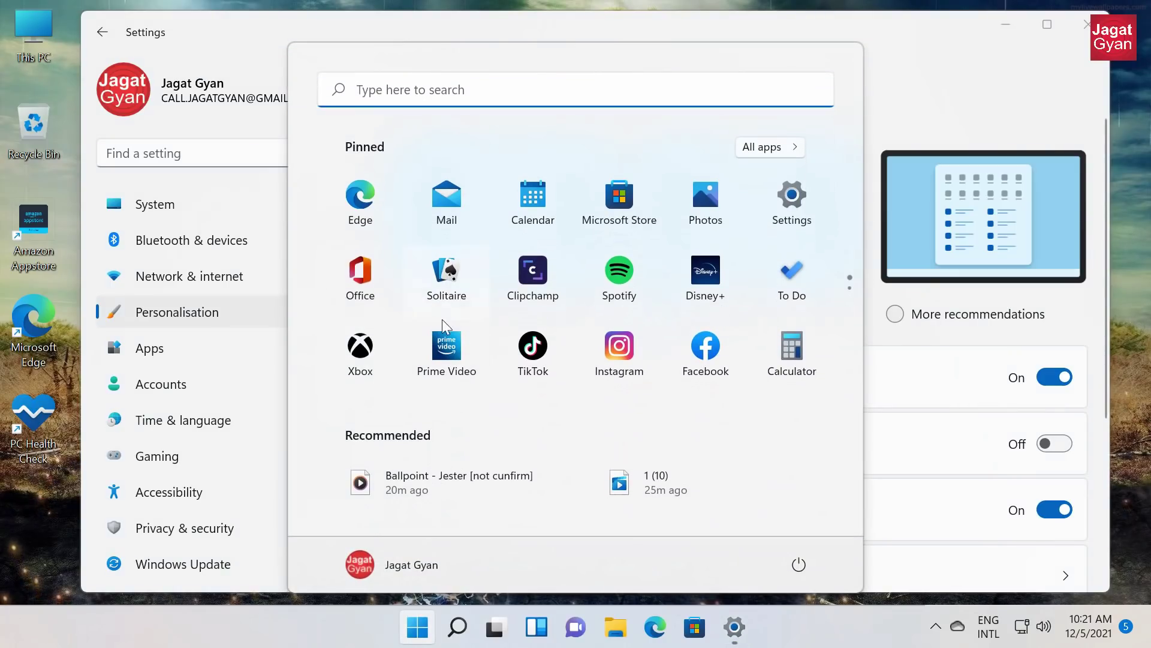
click(923, 137)
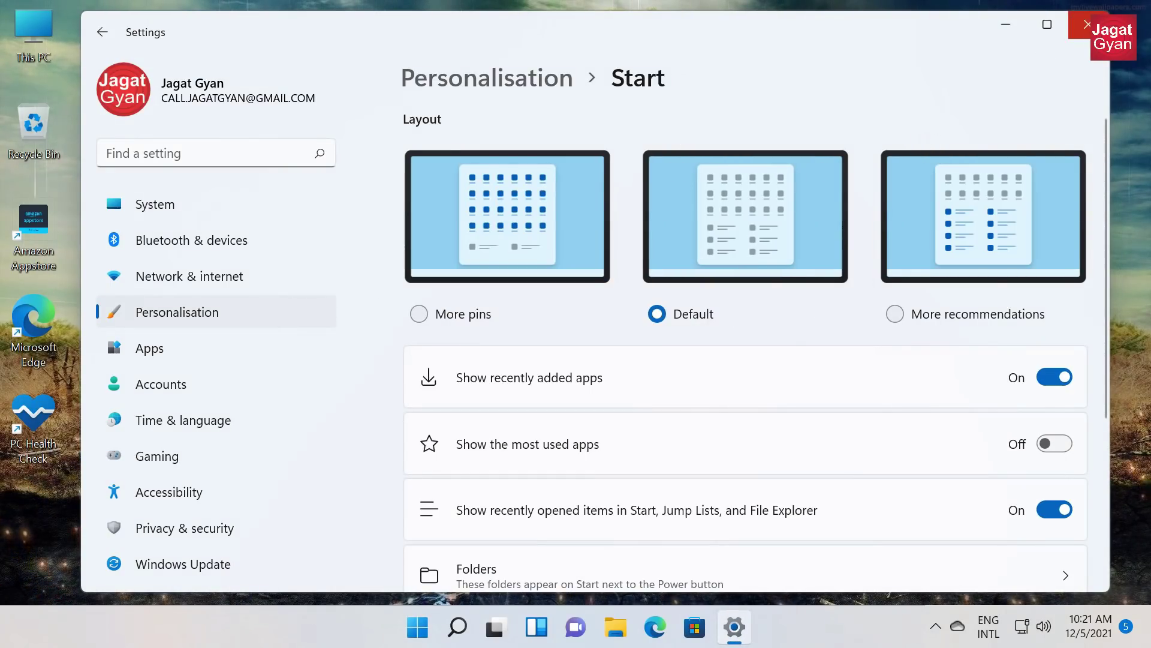
click(1087, 24)
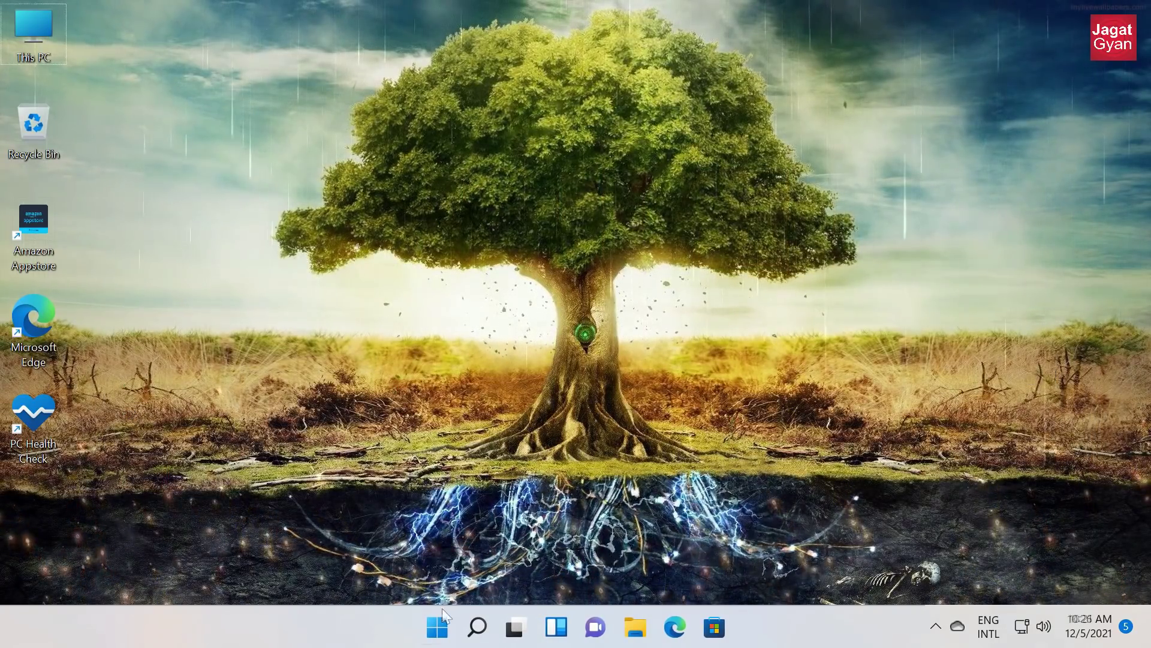
- Launch Media Player from the list of all installed apps
click(439, 622)
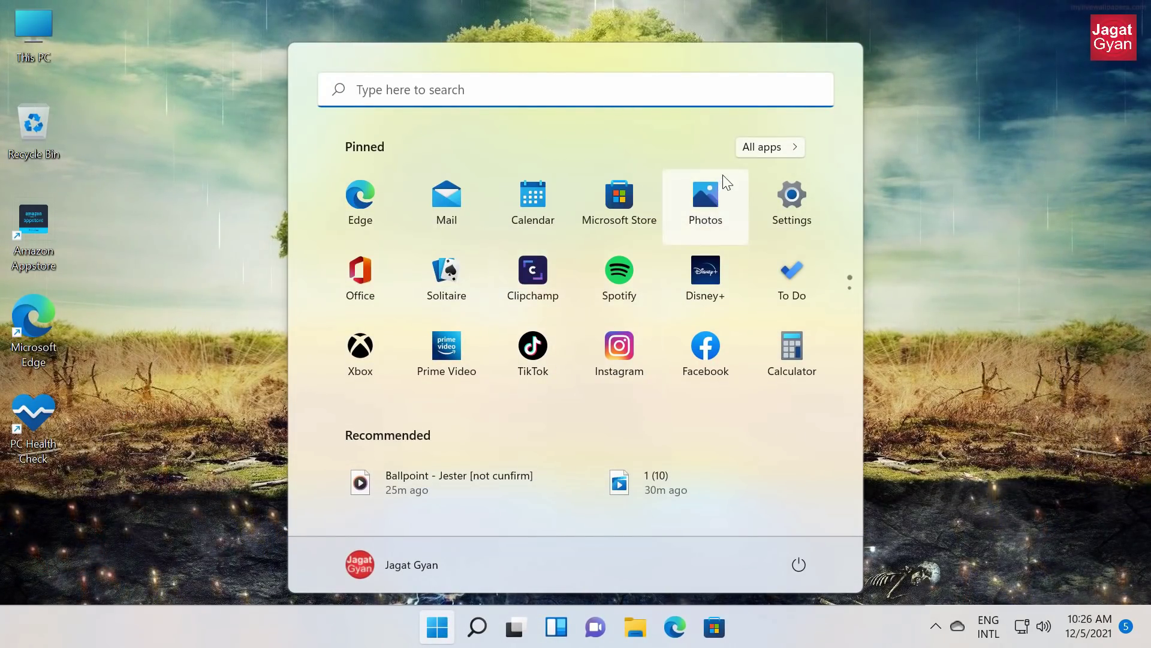
click(754, 153)
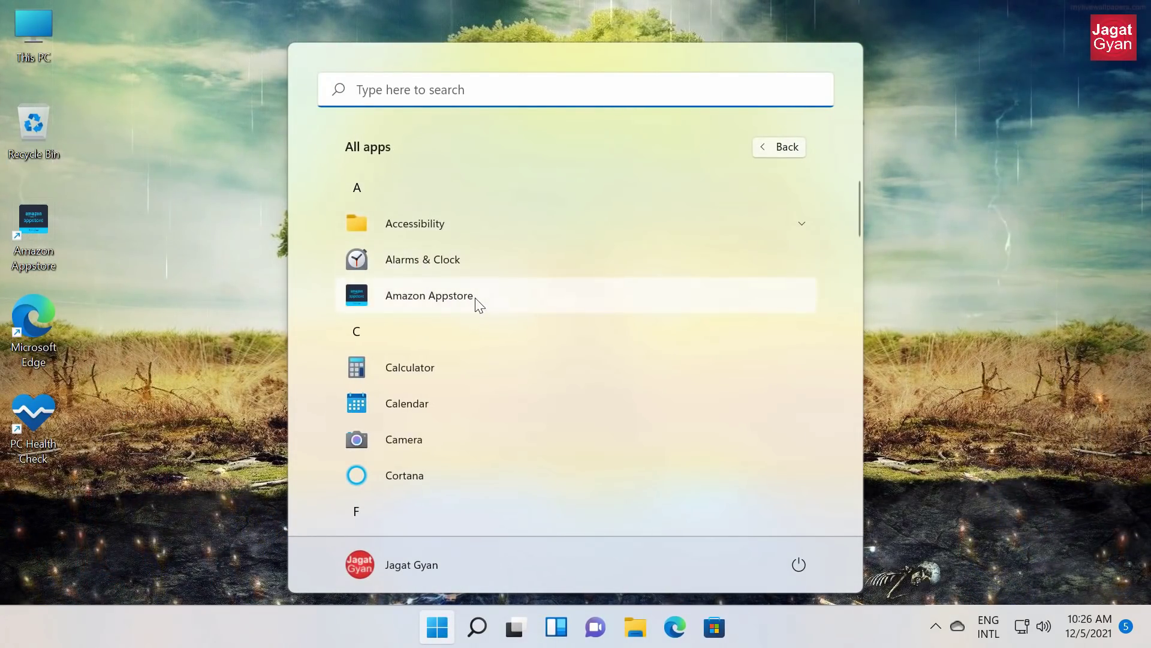
scroll(490, 329, down, 8)
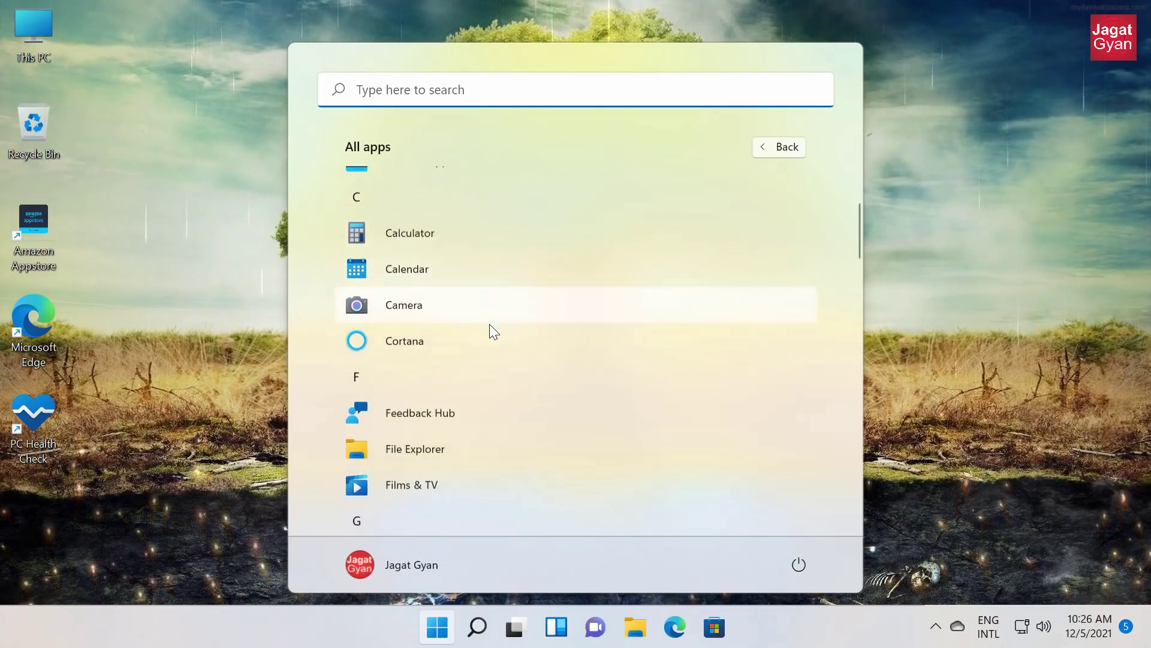
scroll(401, 340, down, 2)
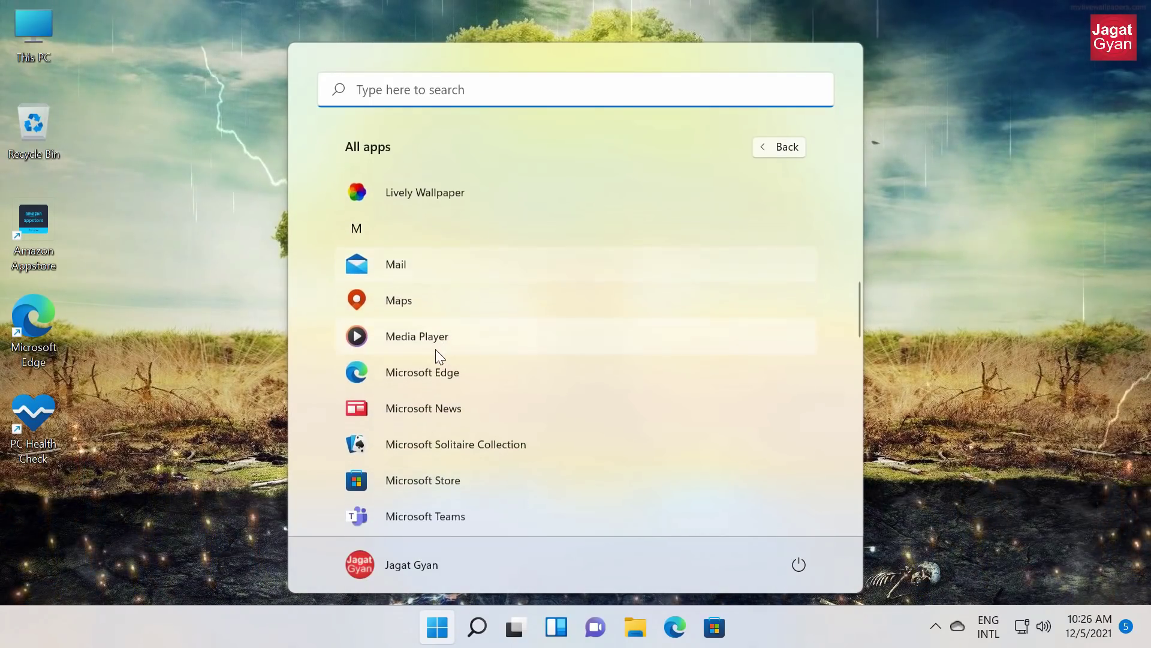
click(405, 343)
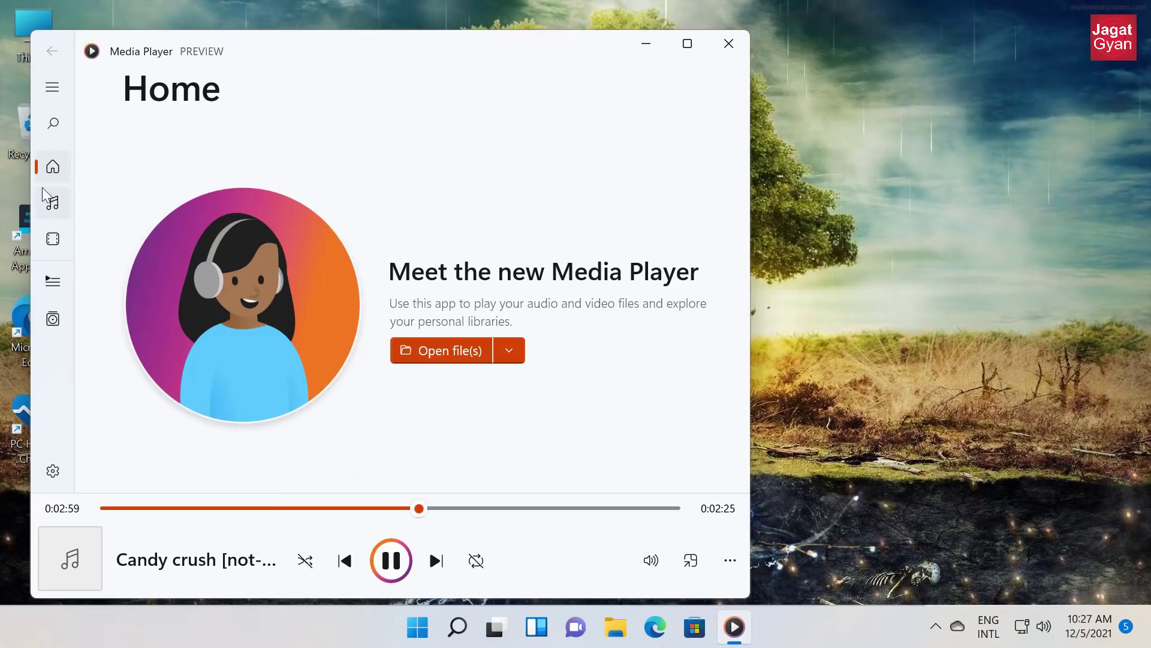
- Look through the Music library's songs, the Video library and the Play queue in Media Player
click(53, 204)
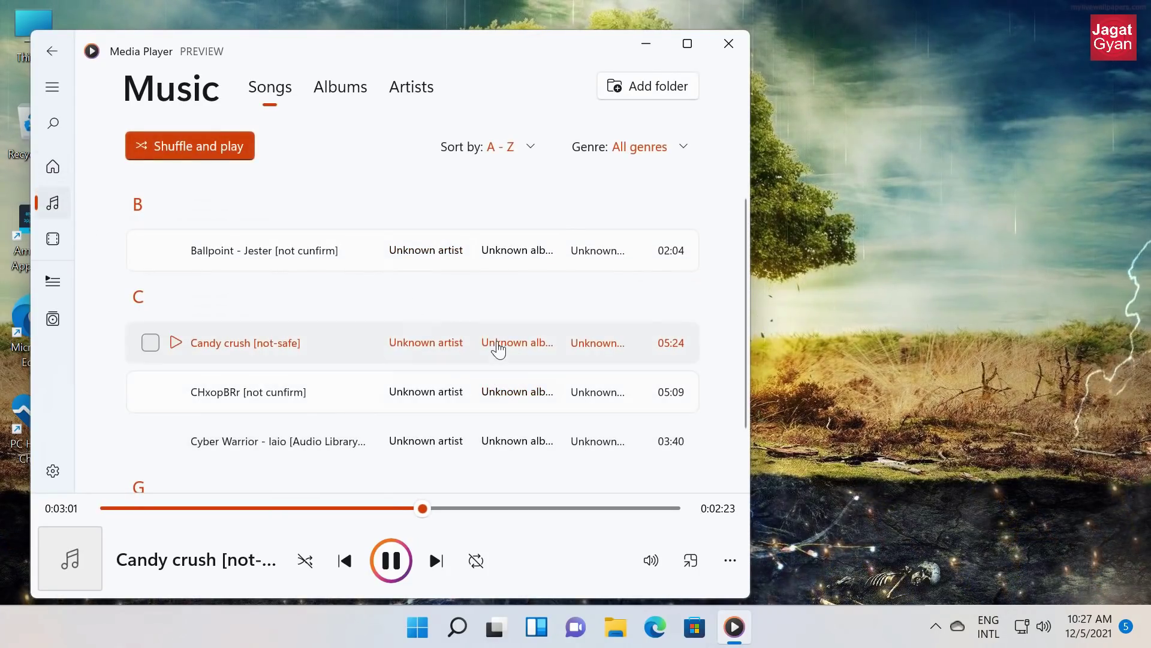
scroll(511, 346, down, 1)
scroll(479, 338, up, 1)
scroll(396, 331, down, 1)
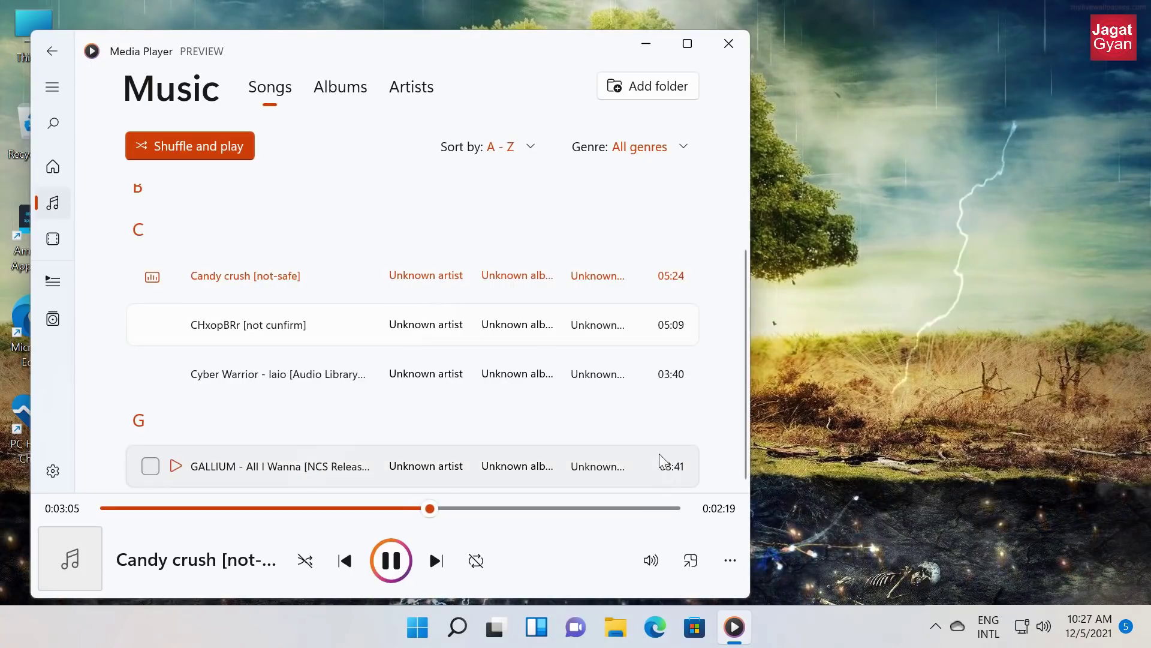
click(66, 251)
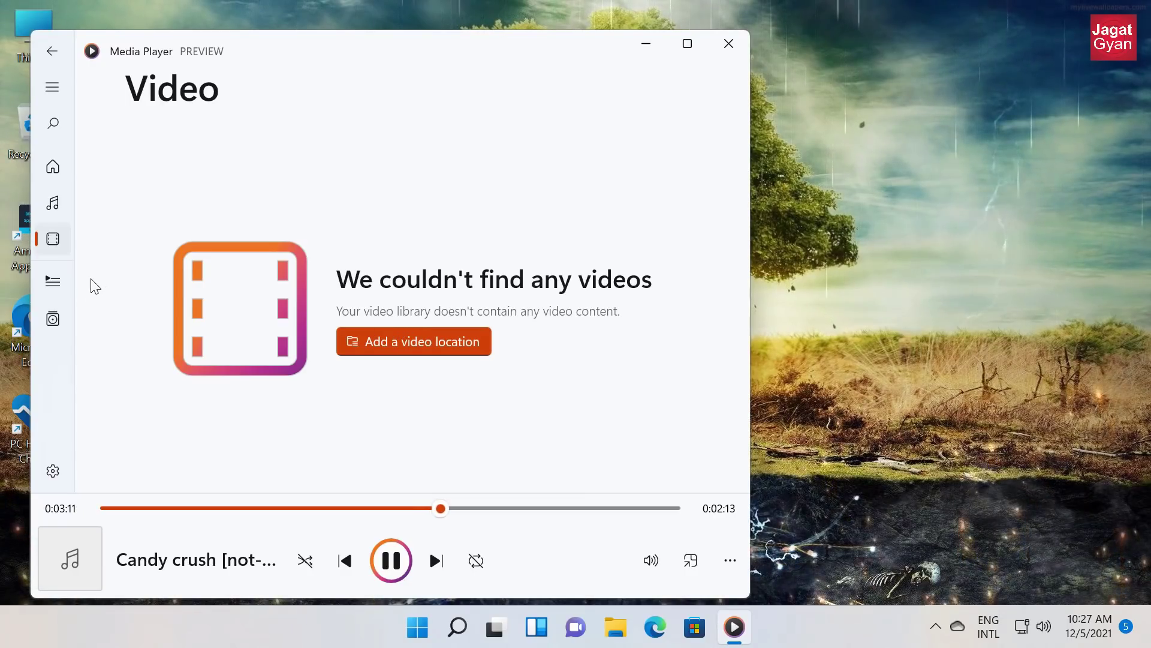
click(53, 282)
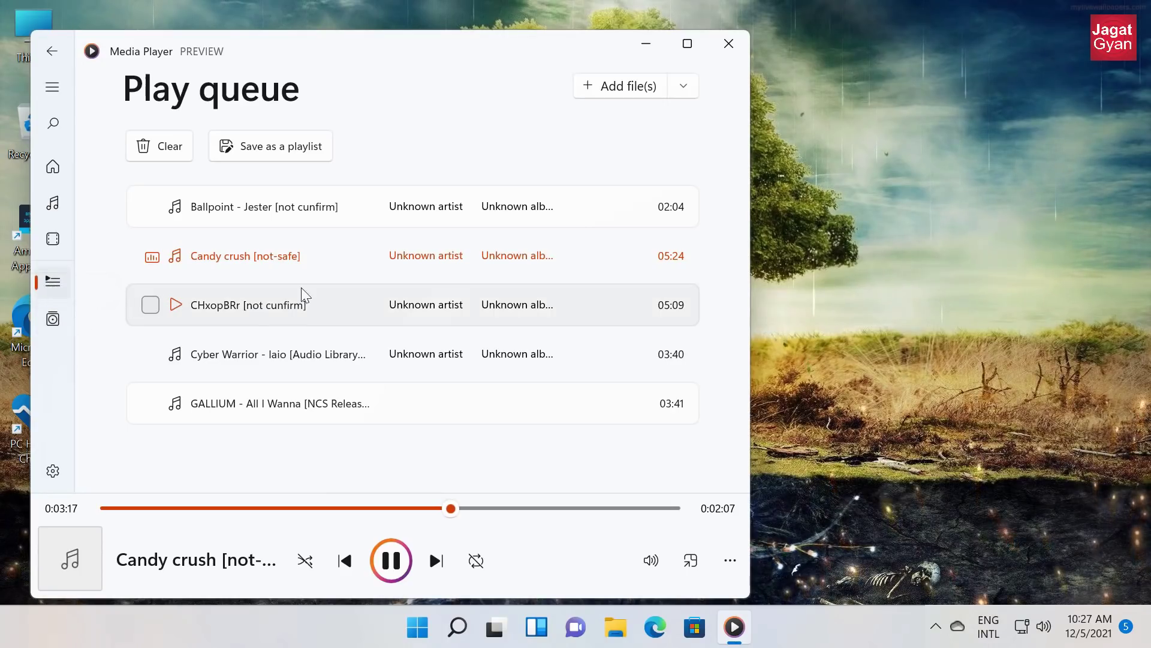
- Set the Media Player app theme to Dark, look over the remaining settings and close the player
click(54, 473)
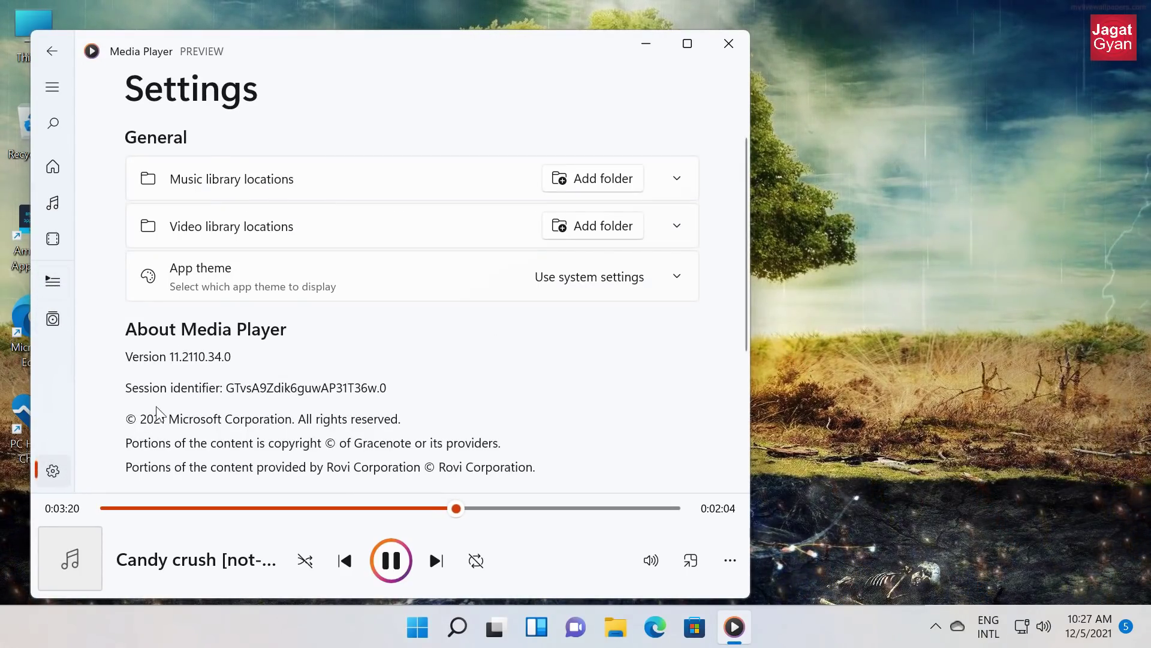
click(669, 281)
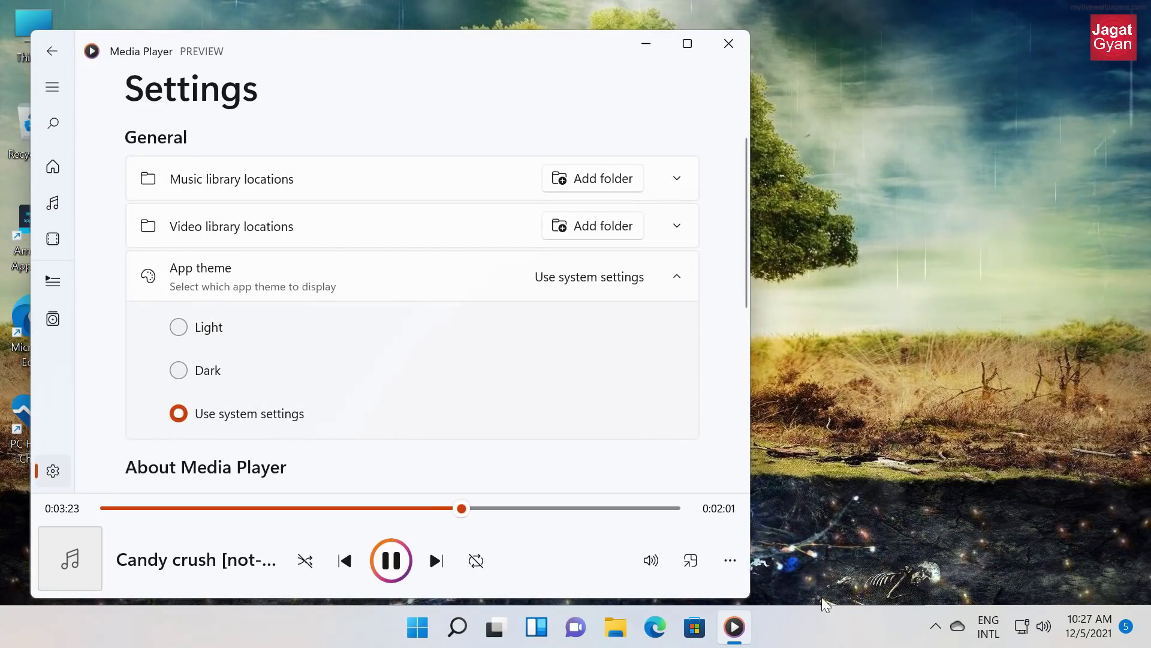
click(616, 627)
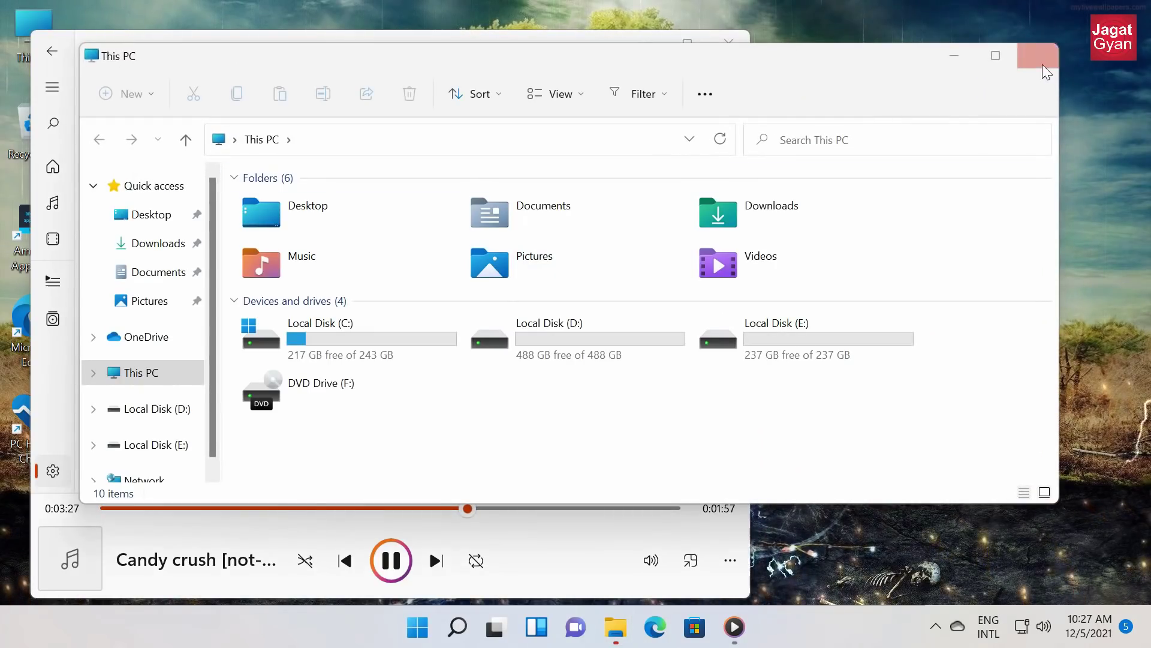
click(1043, 65)
click(199, 370)
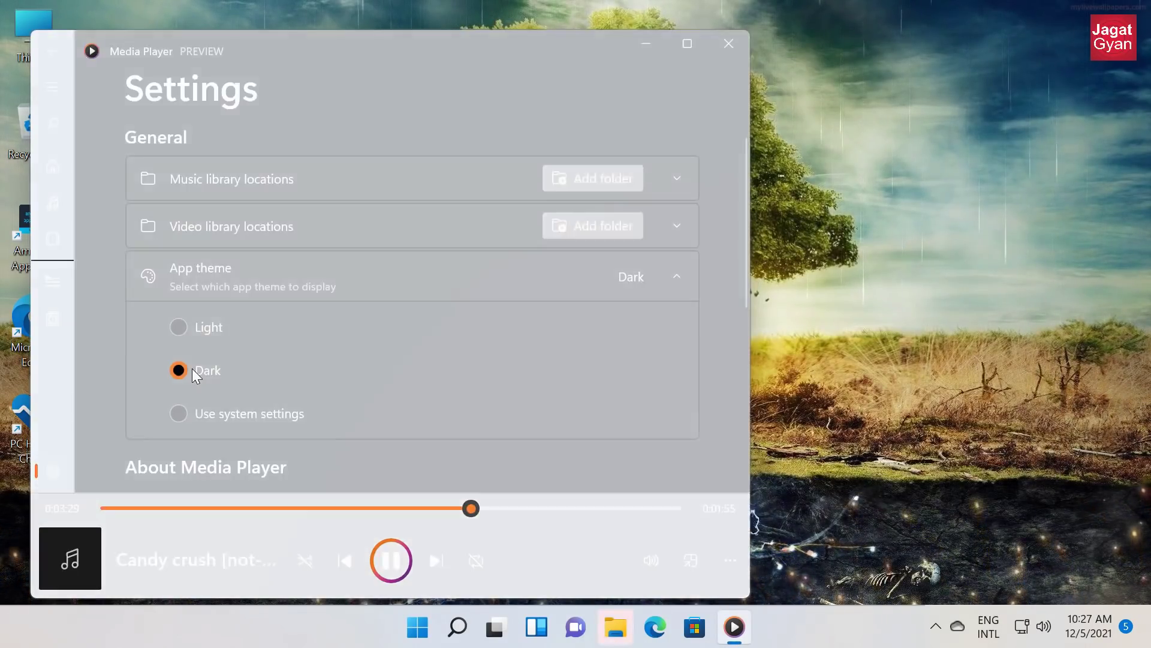
scroll(547, 364, down, 5)
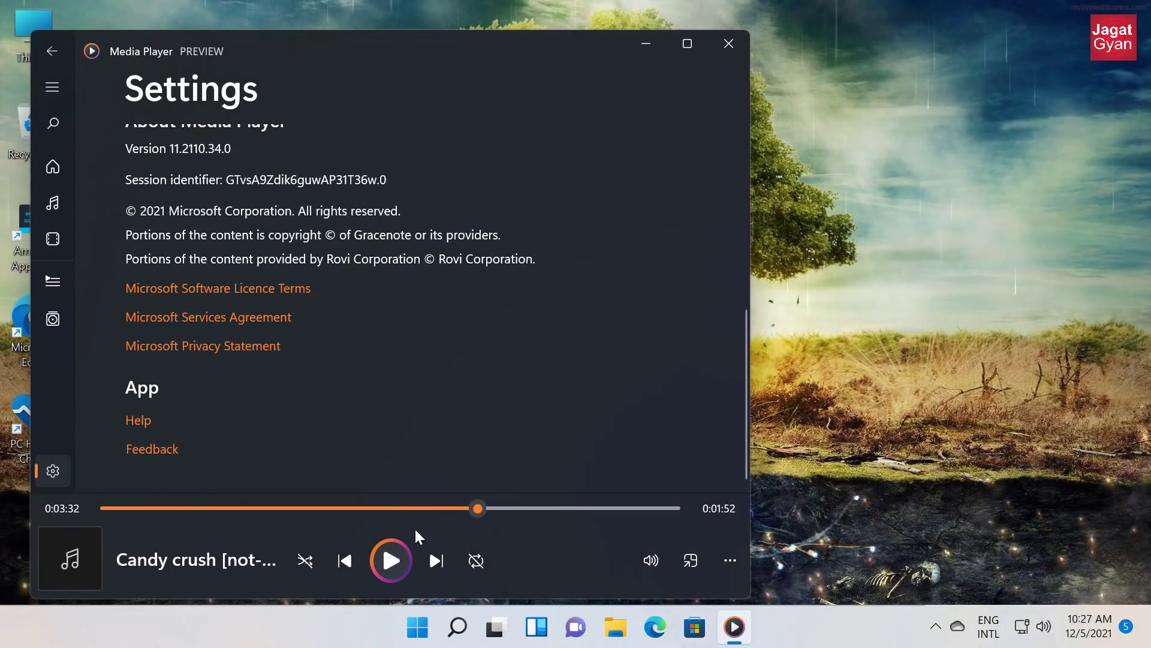
click(729, 48)
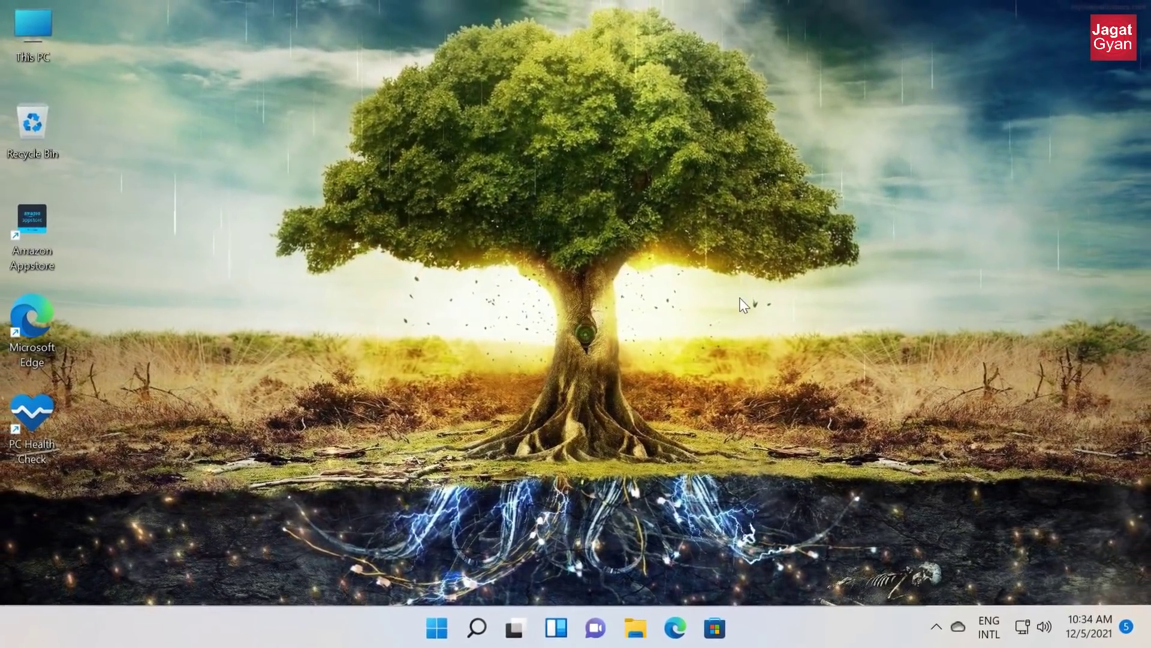
- Switch to Microsoft Edge and bring up the full emoji list in the Windows emoji panel
click(675, 627)
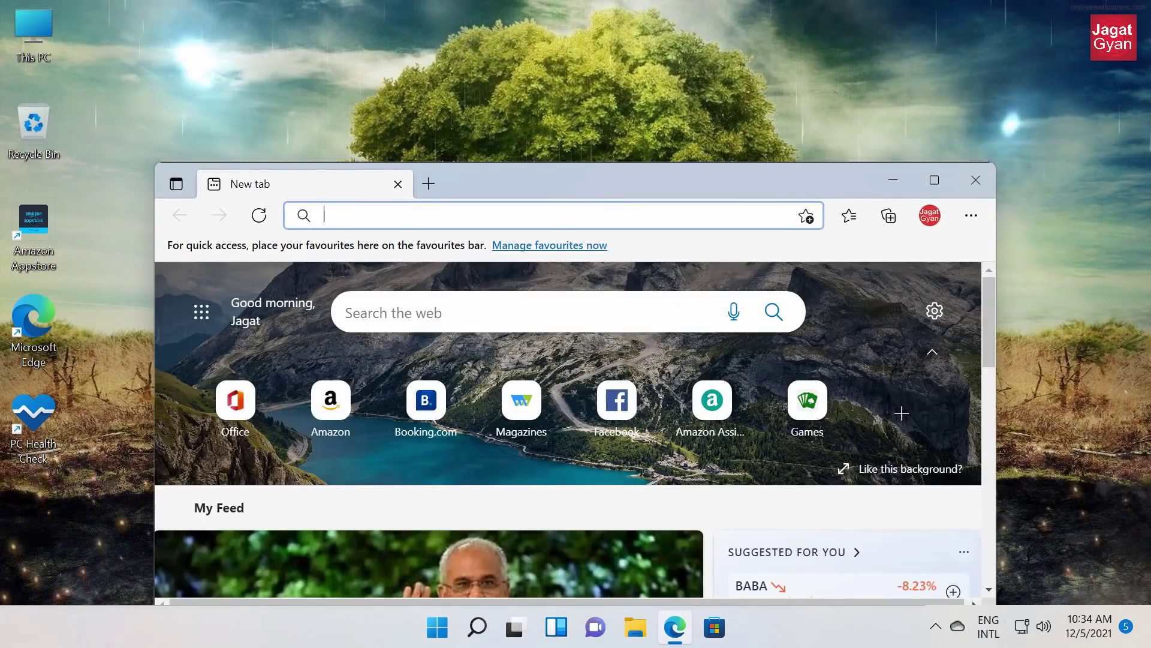
key(super+period)
drag(574, 260, 862, 208)
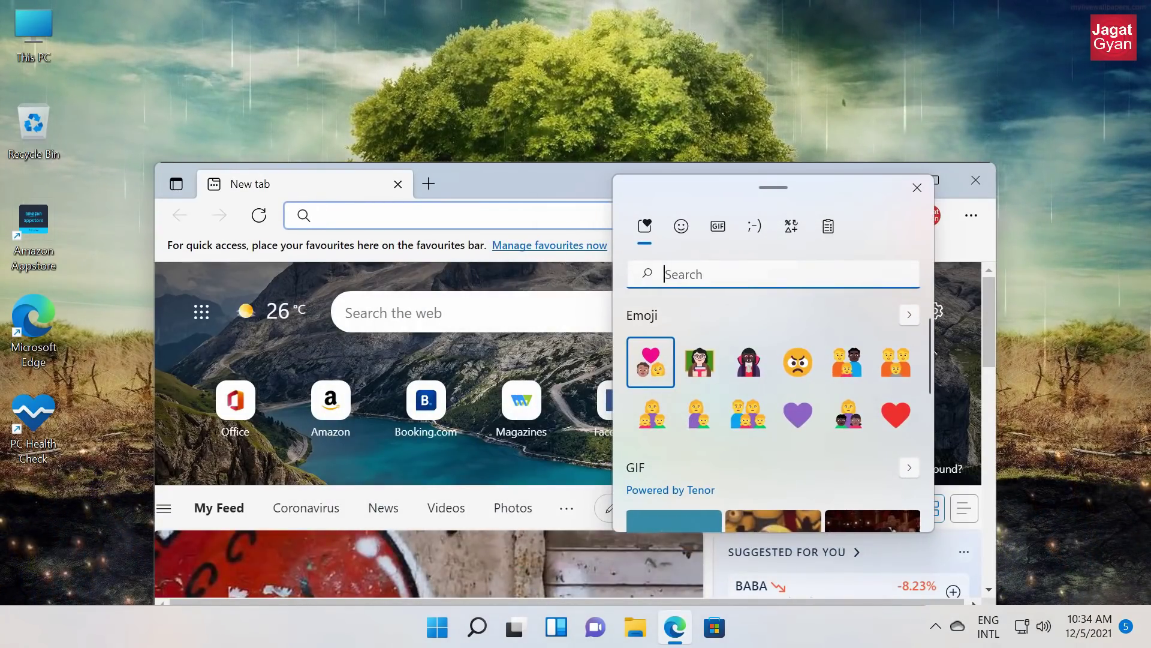
click(682, 226)
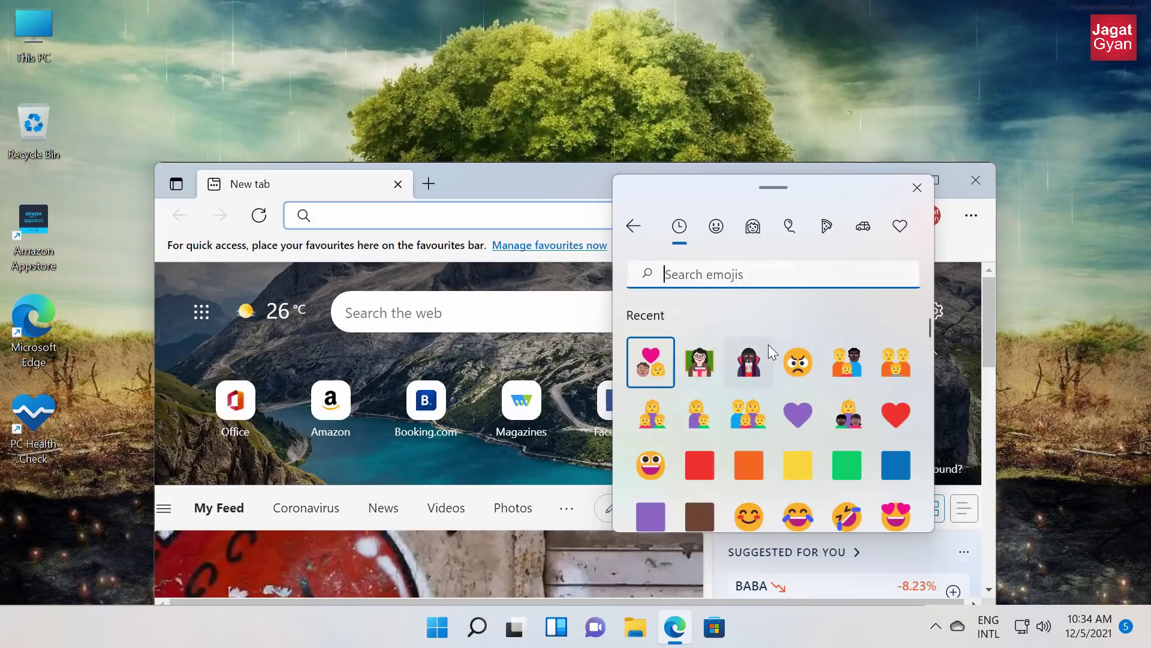
- Look through the recent emojis and the Smiley faces and animals category
scroll(770, 346, down, 2)
scroll(780, 356, down, 1)
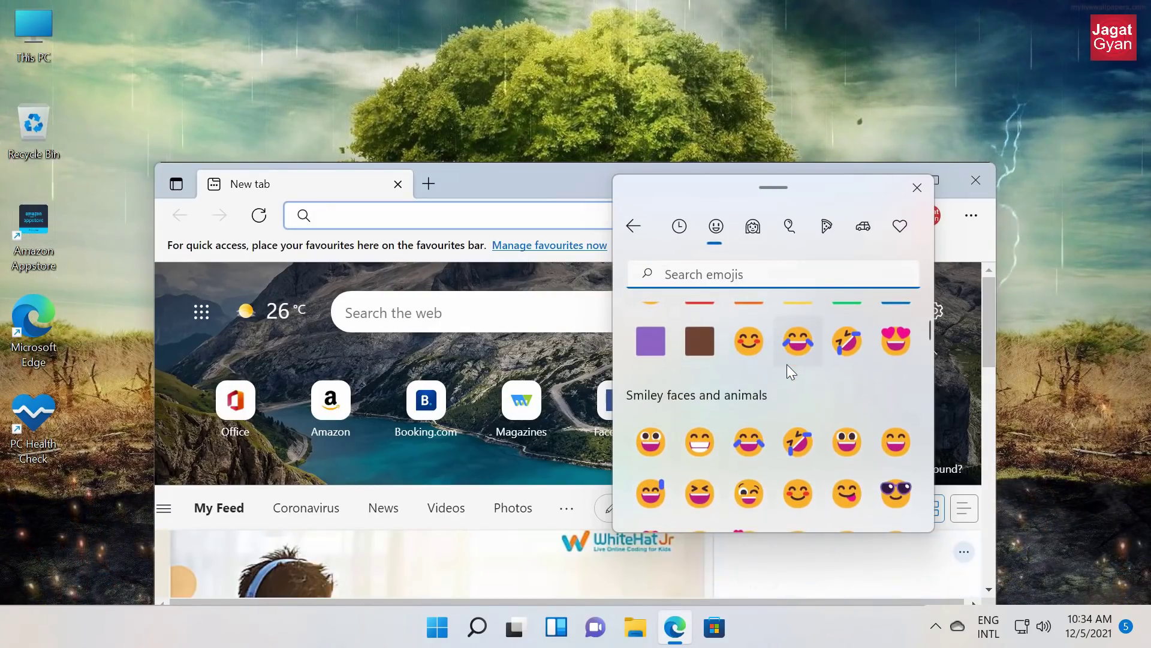
scroll(786, 364, down, 2)
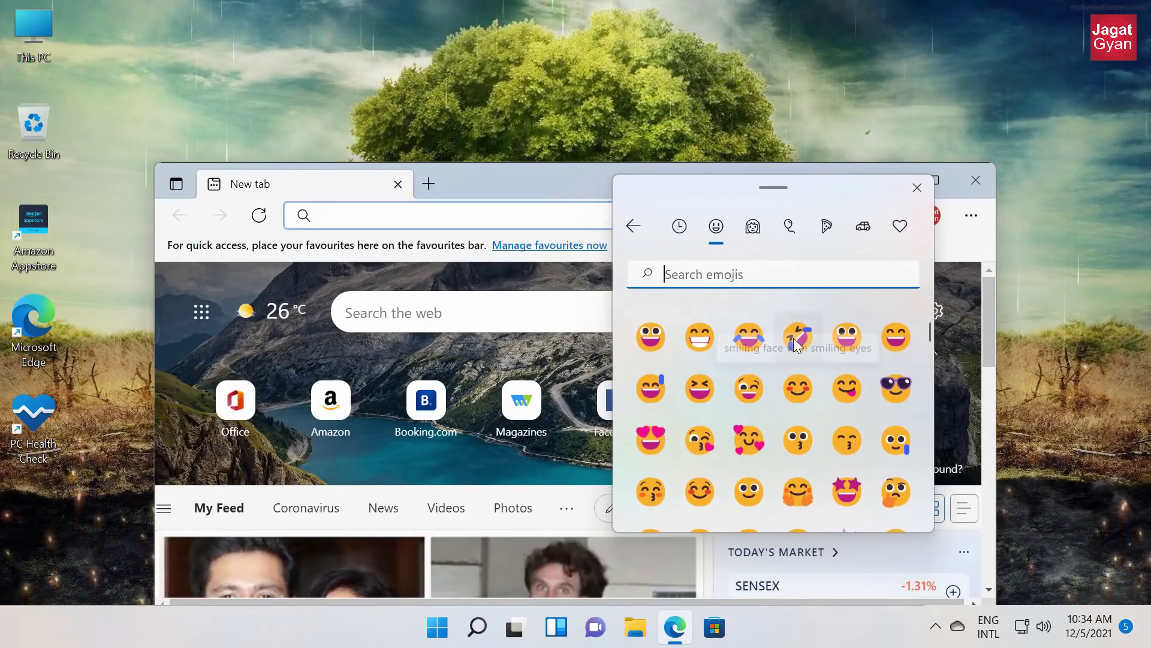
scroll(850, 401, down, 1)
scroll(851, 399, down, 1)
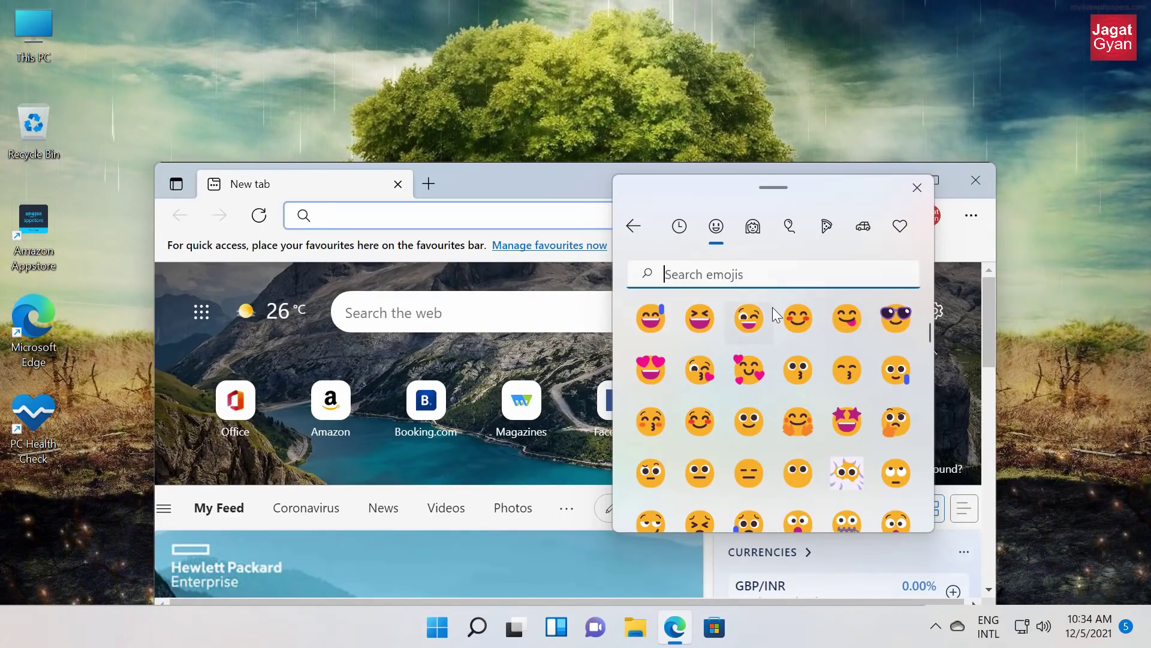
scroll(774, 310, down, 1)
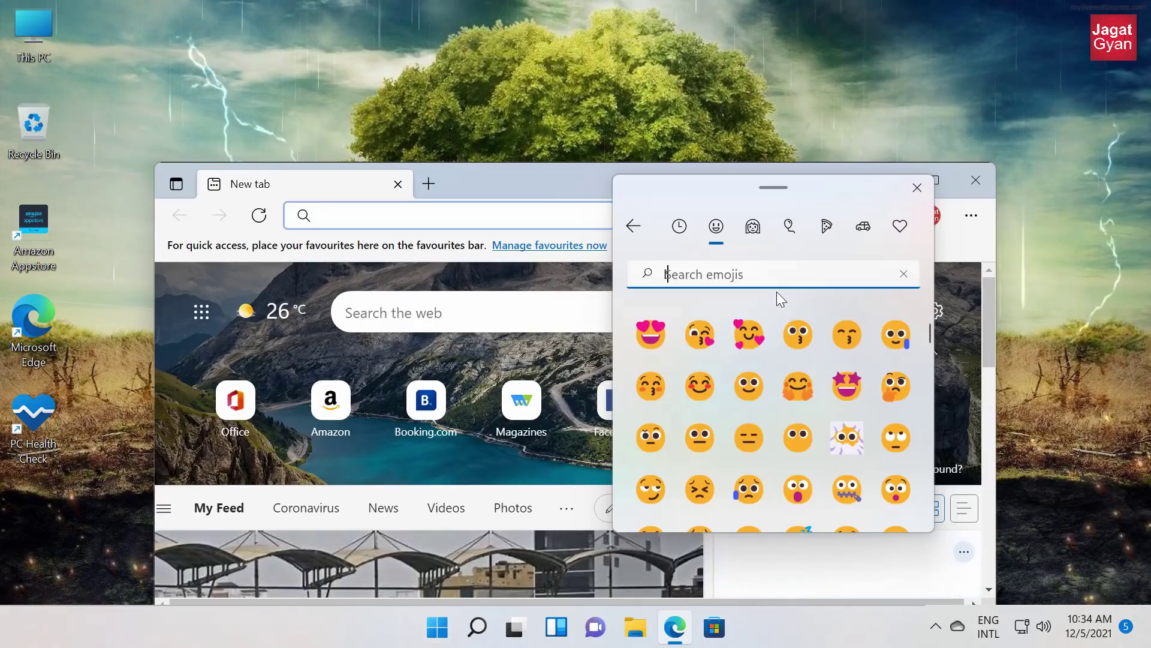
- Search the emojis for "love" and open the face and skin tone choices for the couple with heart emoji
text(love)
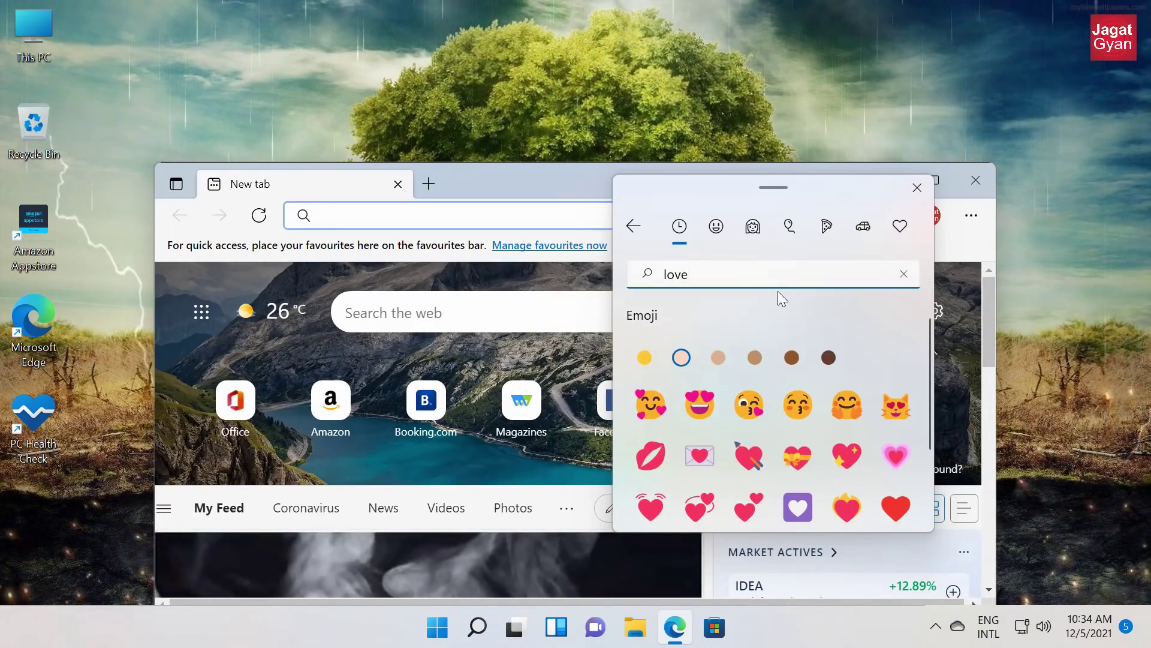
scroll(779, 359, down, 2)
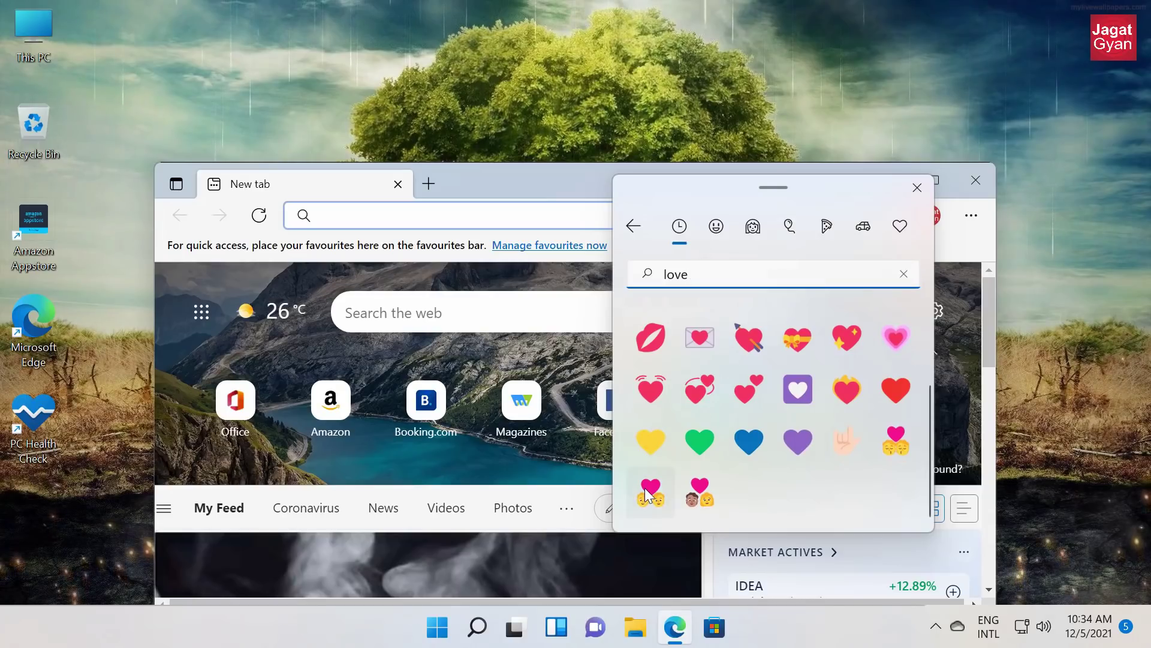
mouse_move(647, 489)
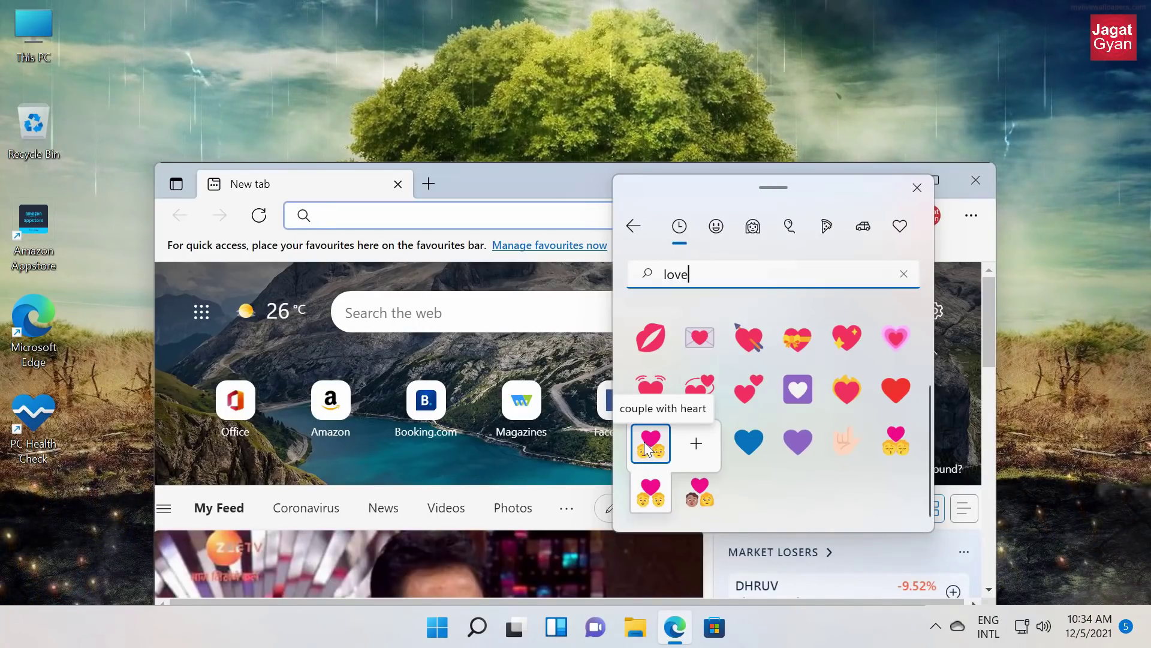
click(691, 451)
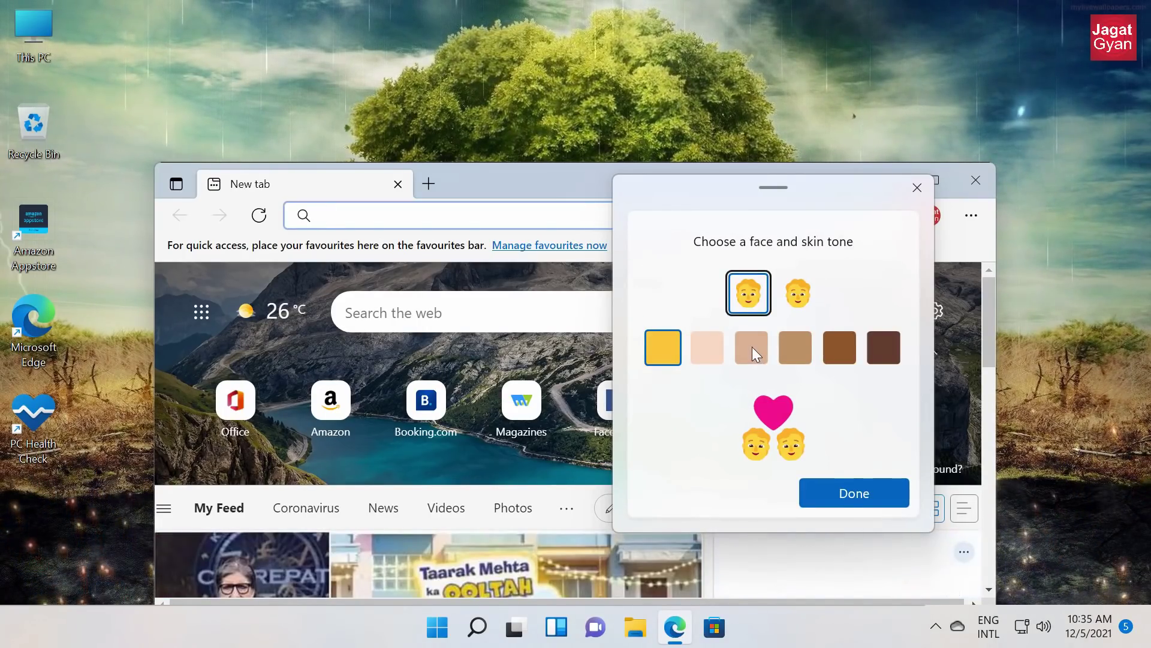
- Give the couple's first person the fourth, light brown skin tone and make the second a woman with the lightest pinkish tone
click(797, 351)
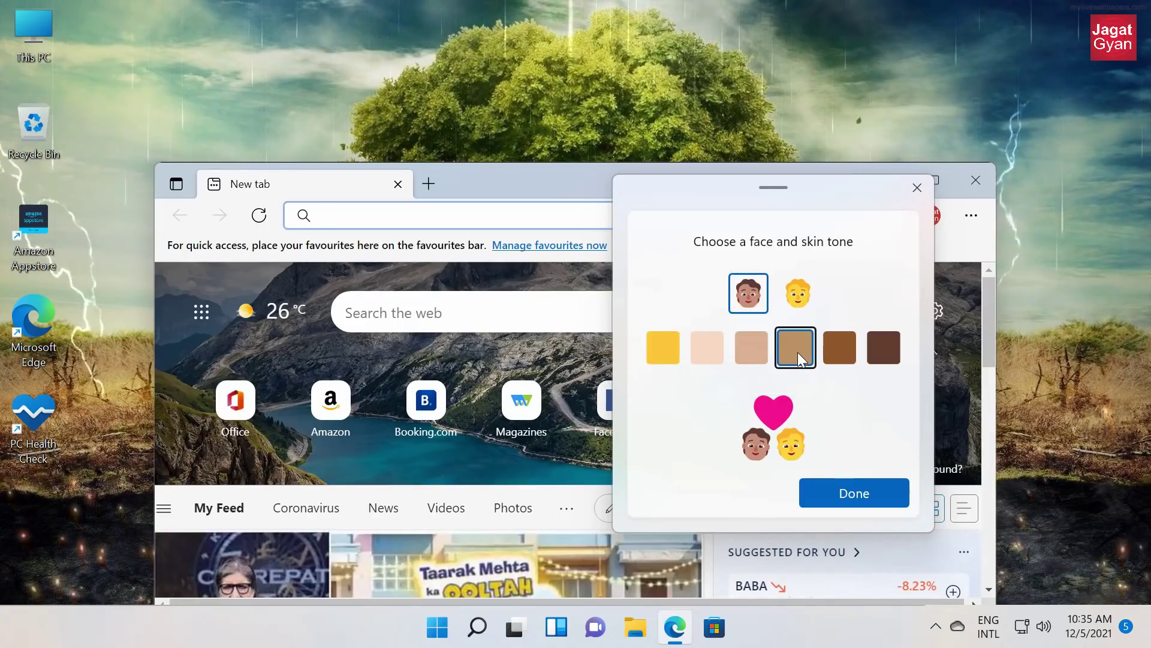
click(804, 304)
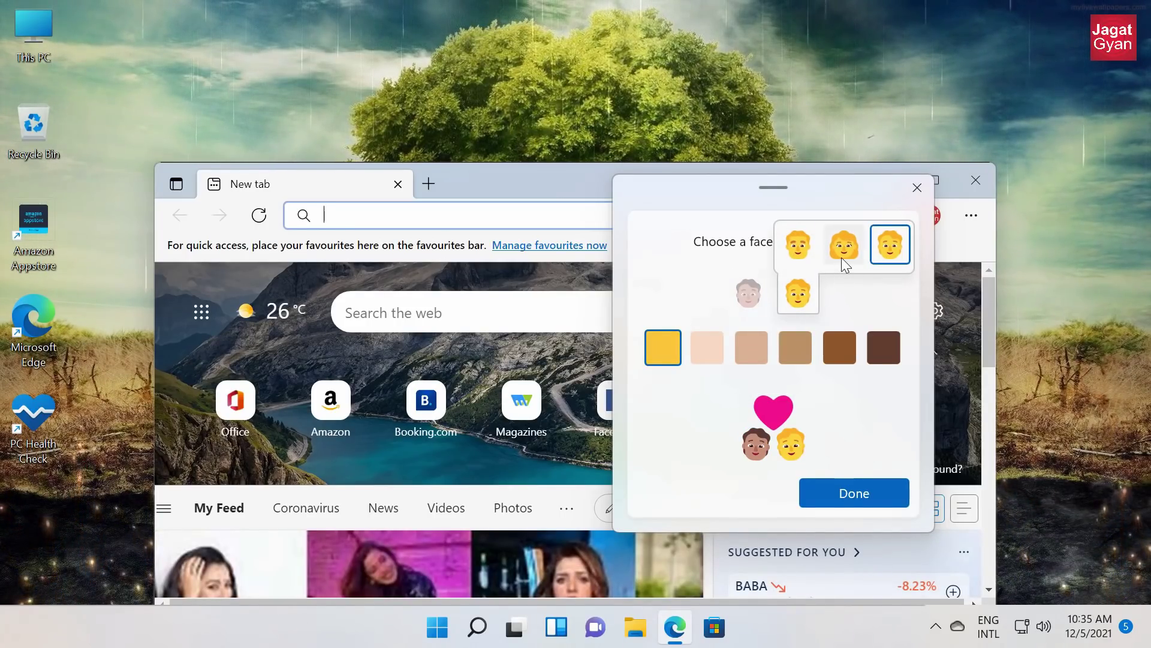
click(841, 257)
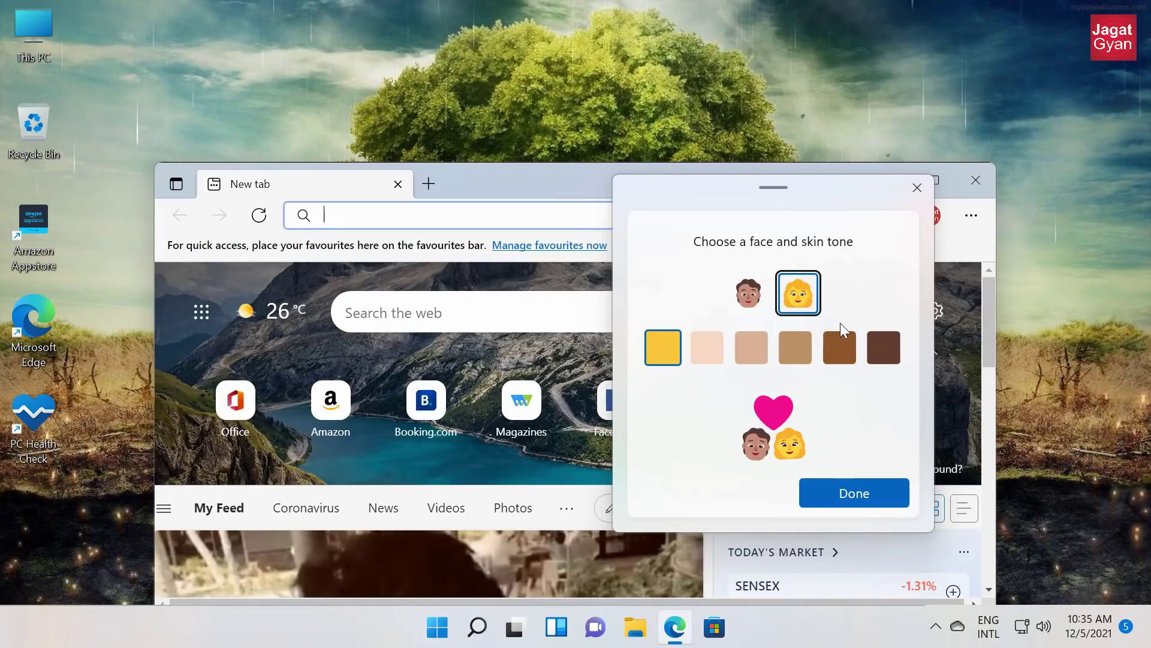
click(796, 351)
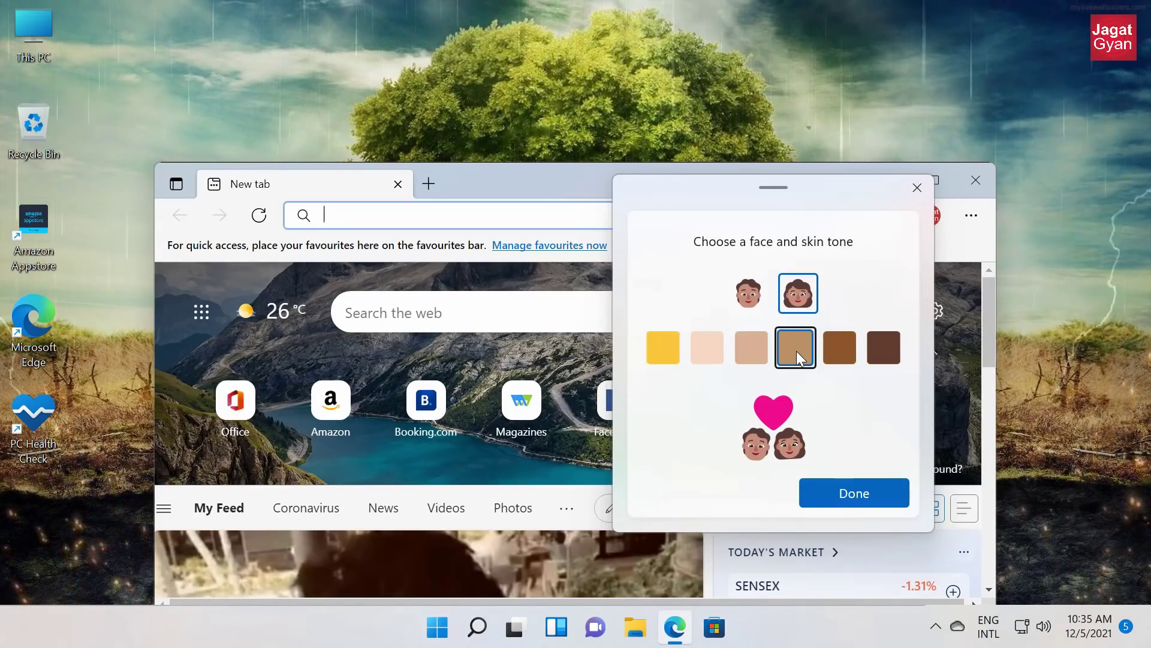
click(706, 344)
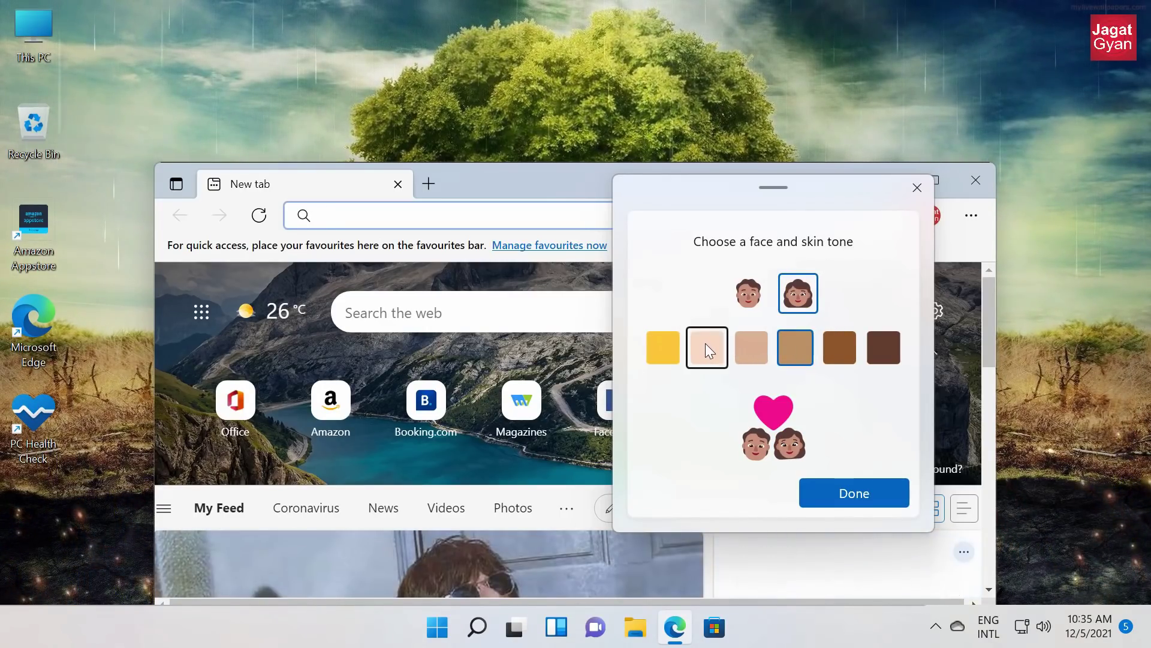
click(848, 488)
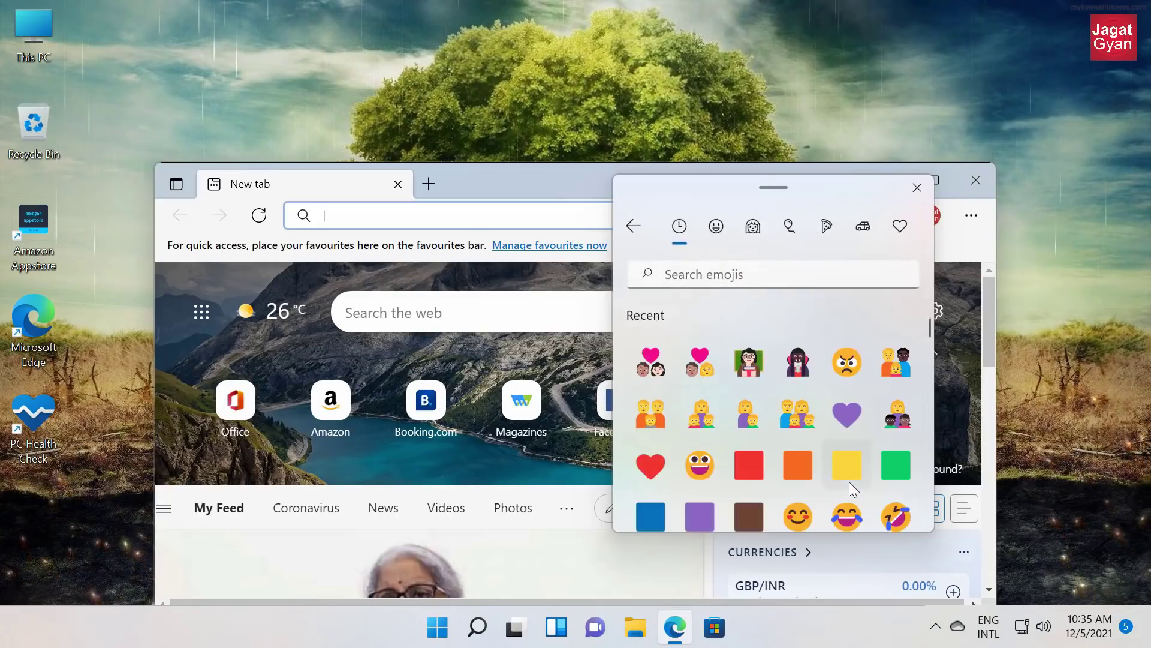
- Insert the customised couple with heart emoji in the address bar, closing the emoji panel and the browser
click(660, 364)
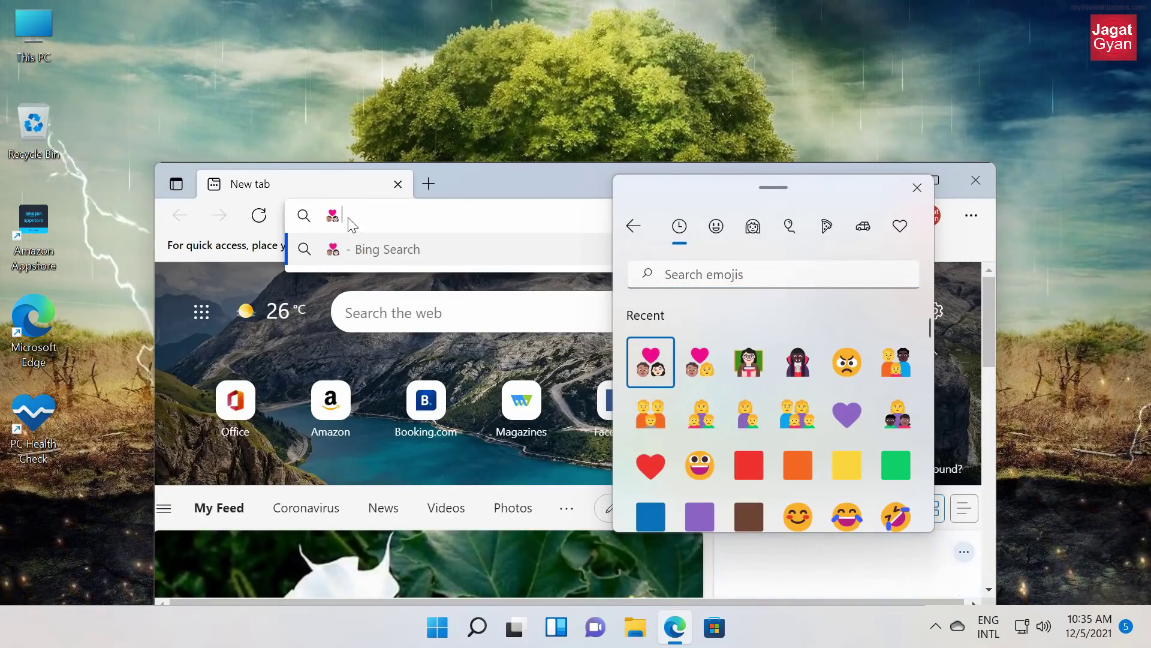
click(907, 190)
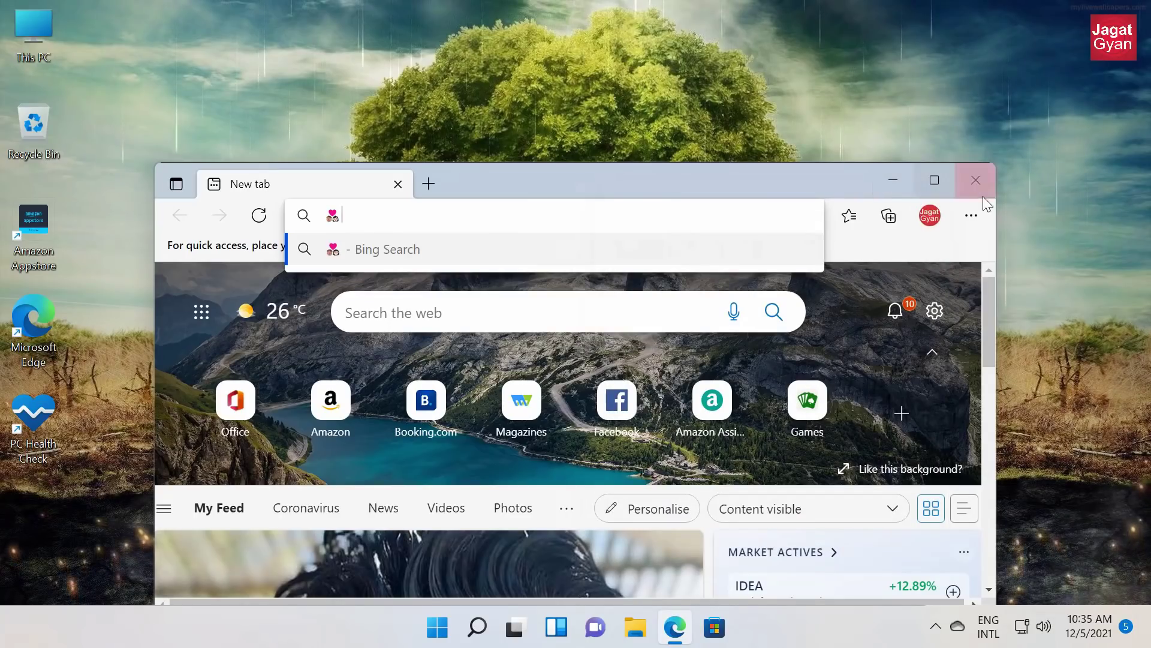
click(977, 182)
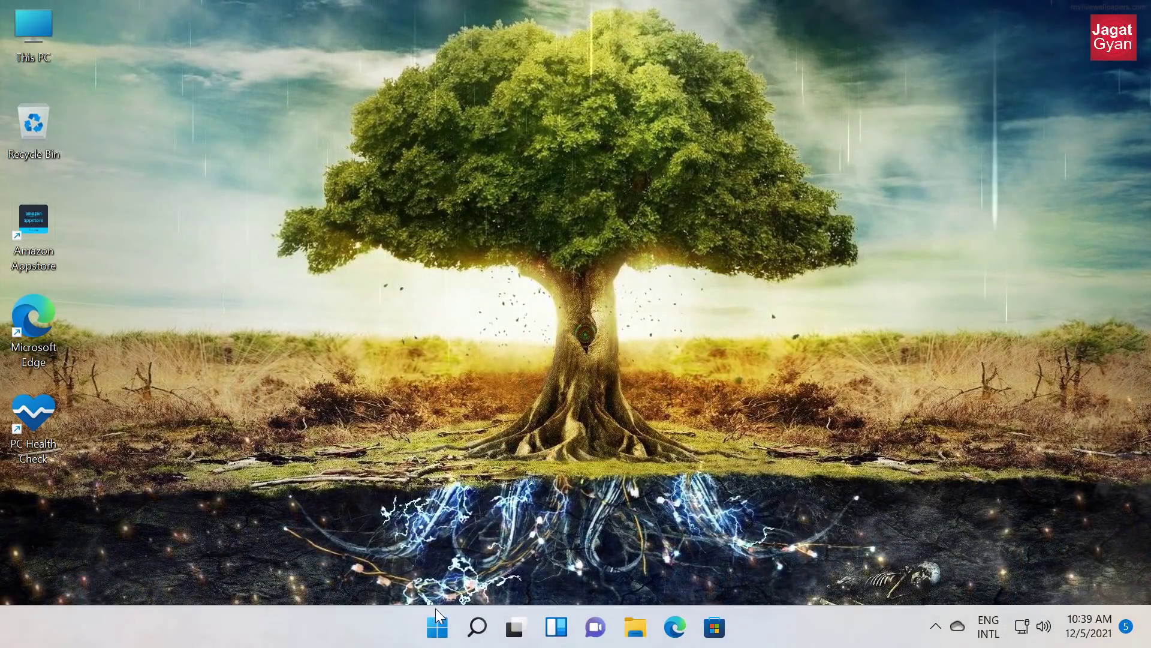
- Open the Touch keyboard page in the Personalisation section of Windows Settings
click(437, 626)
click(787, 179)
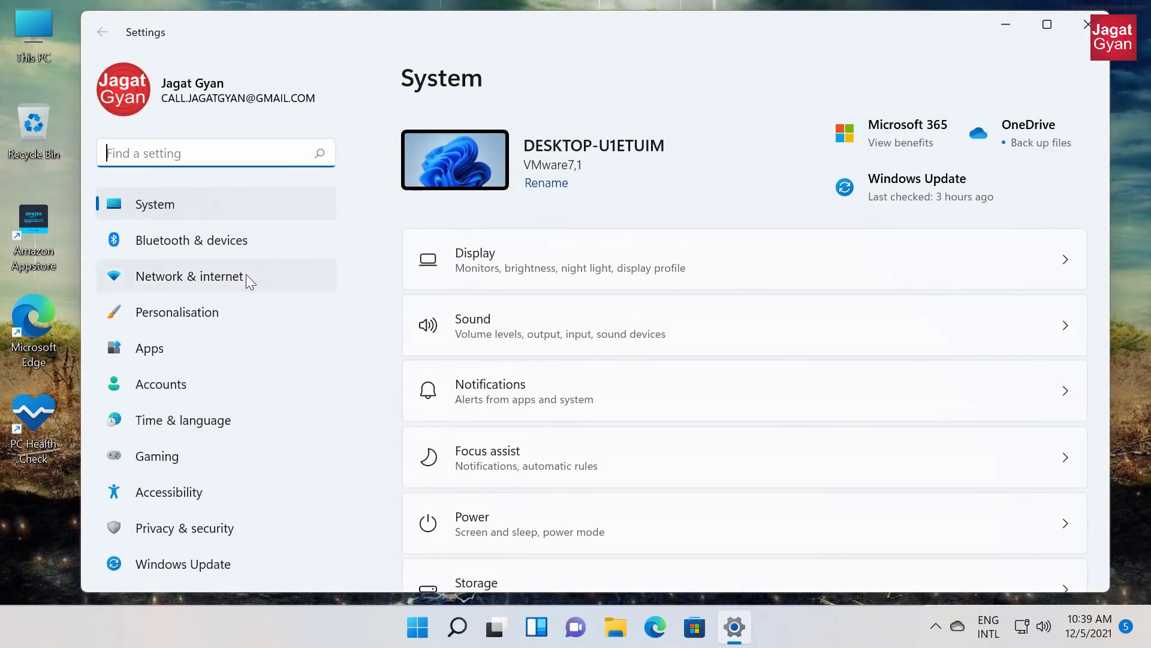
click(210, 317)
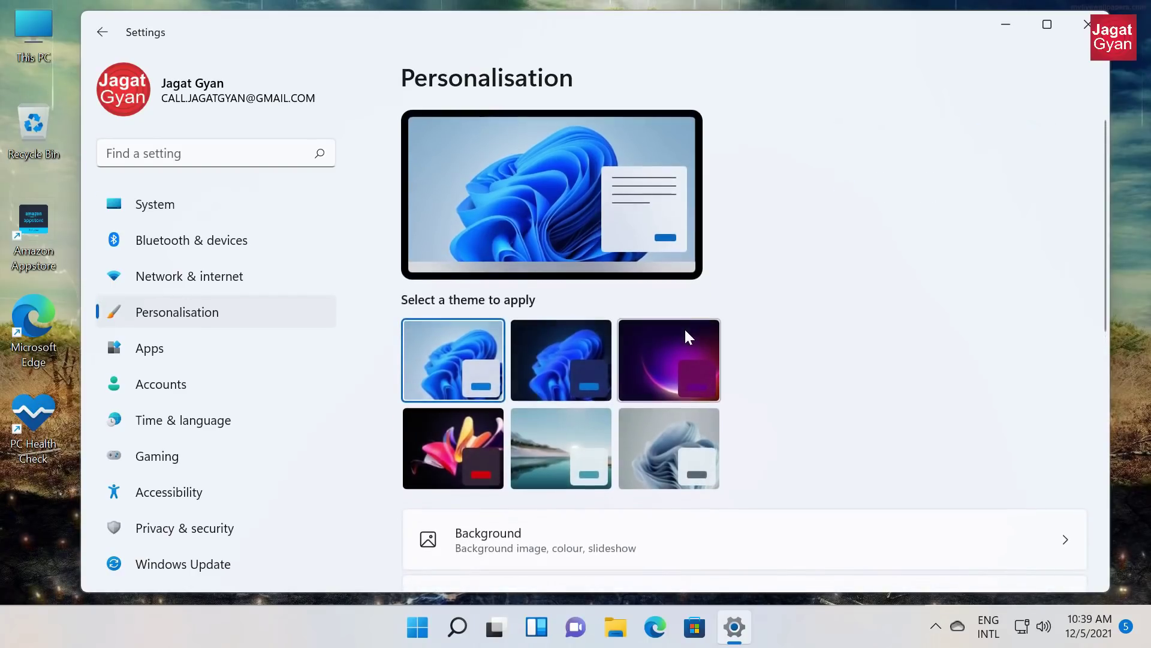
scroll(685, 330, down, 5)
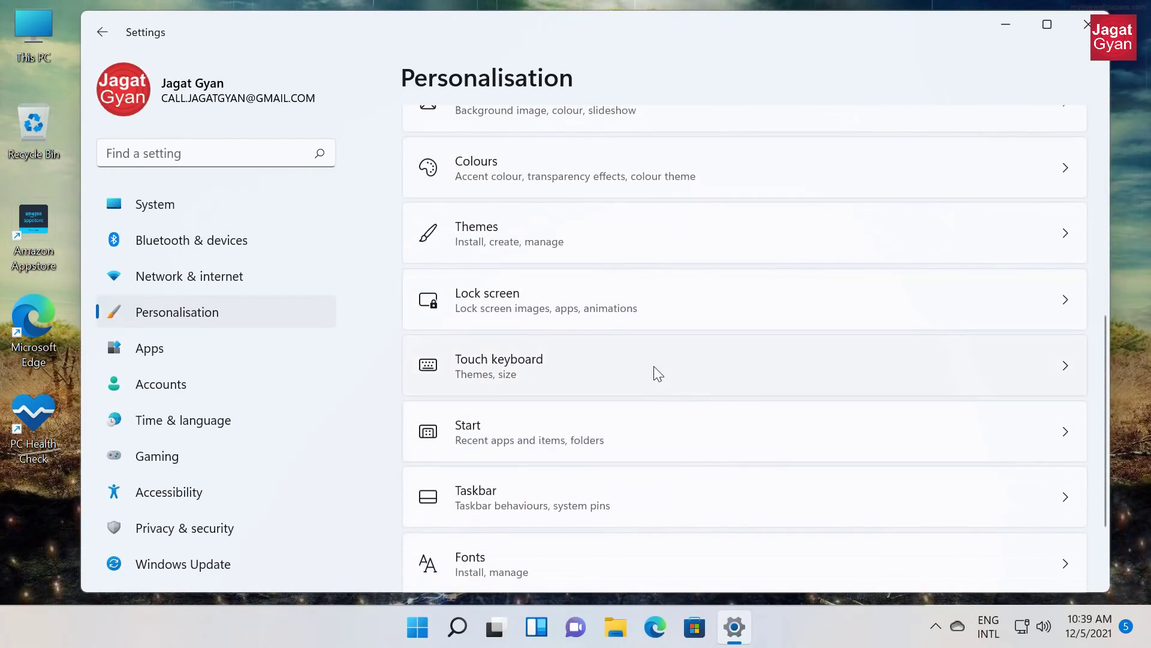
click(655, 369)
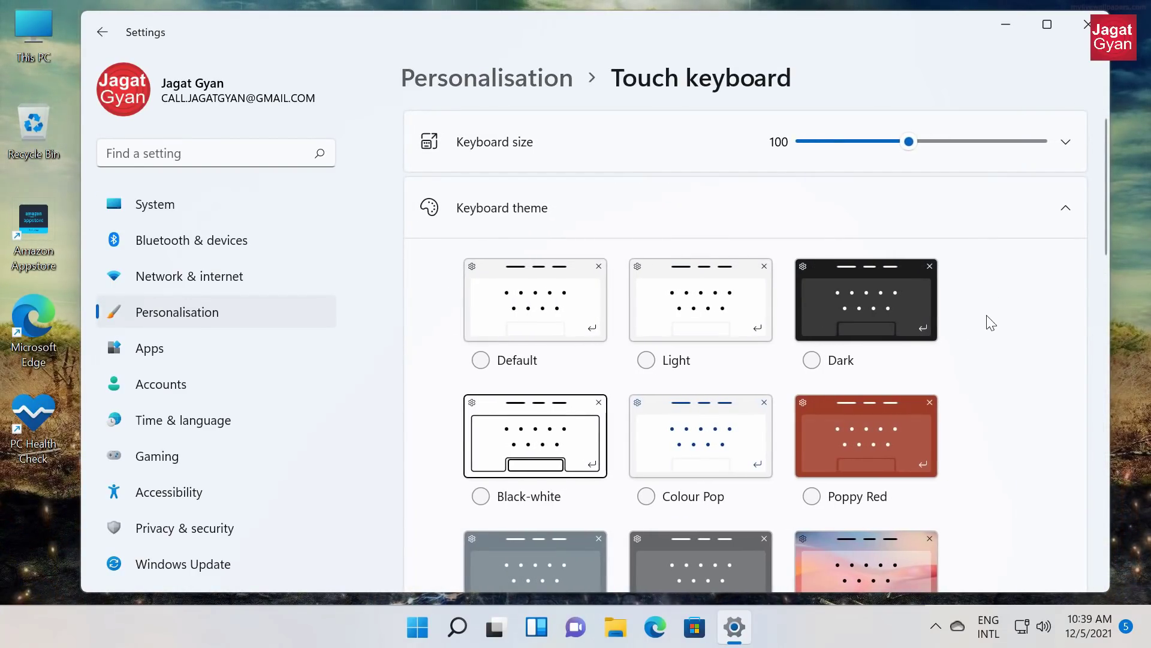
- Look through the touch keyboard themes and the text colour options for the Customised theme
scroll(943, 252, down, 2)
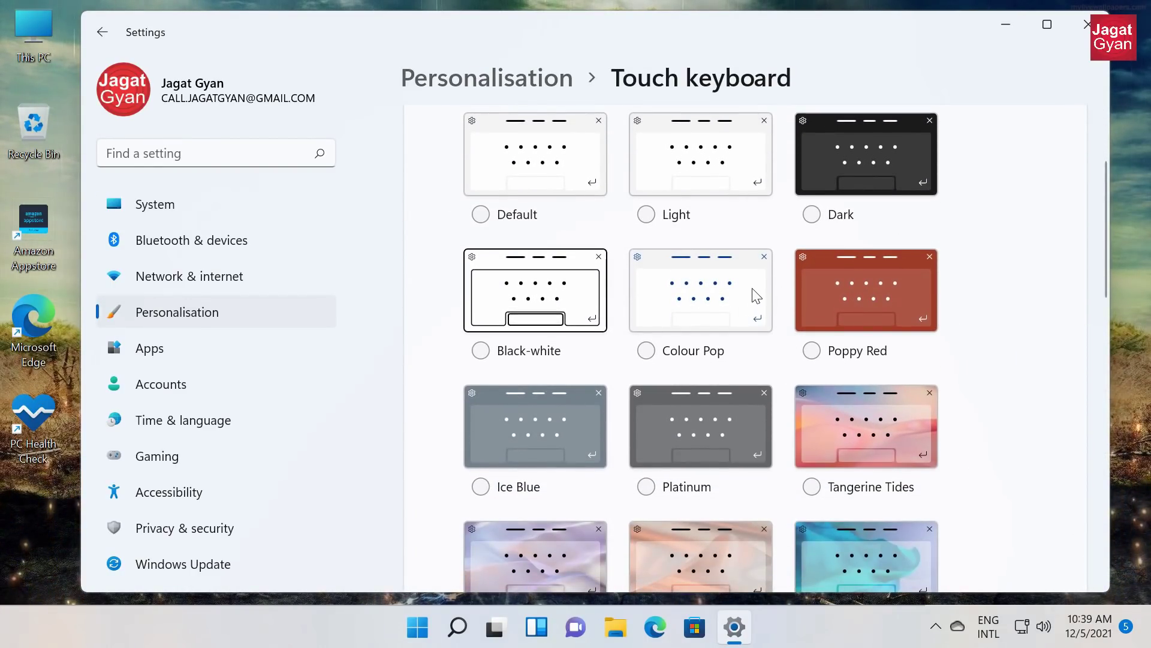
scroll(757, 294, down, 3)
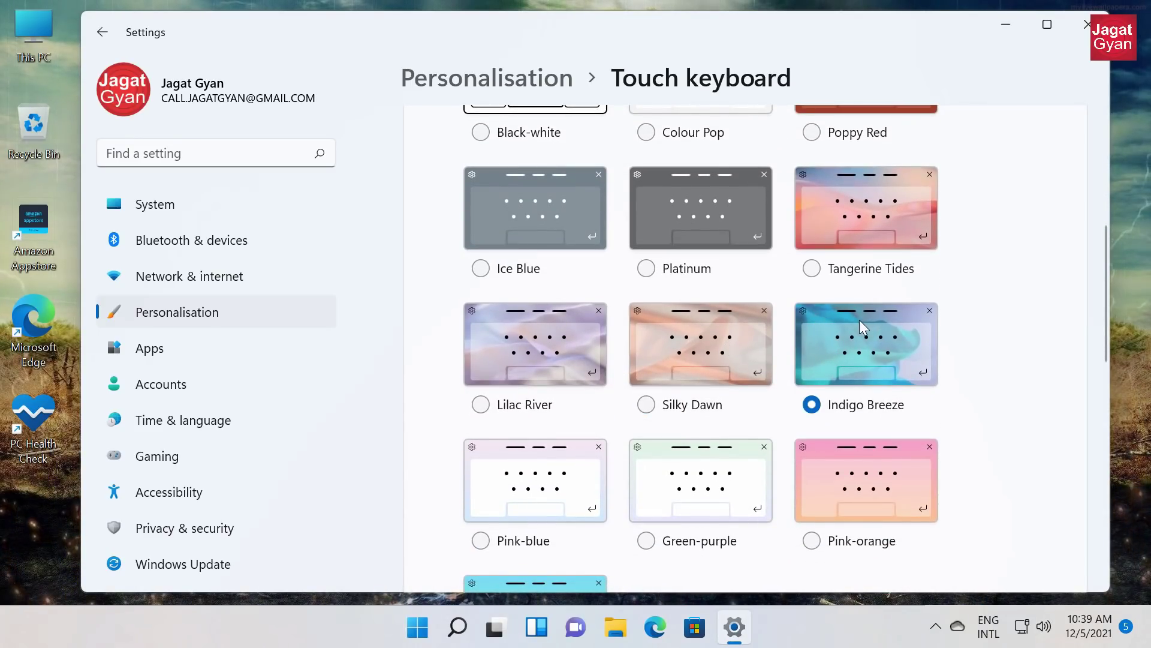
scroll(863, 327, down, 5)
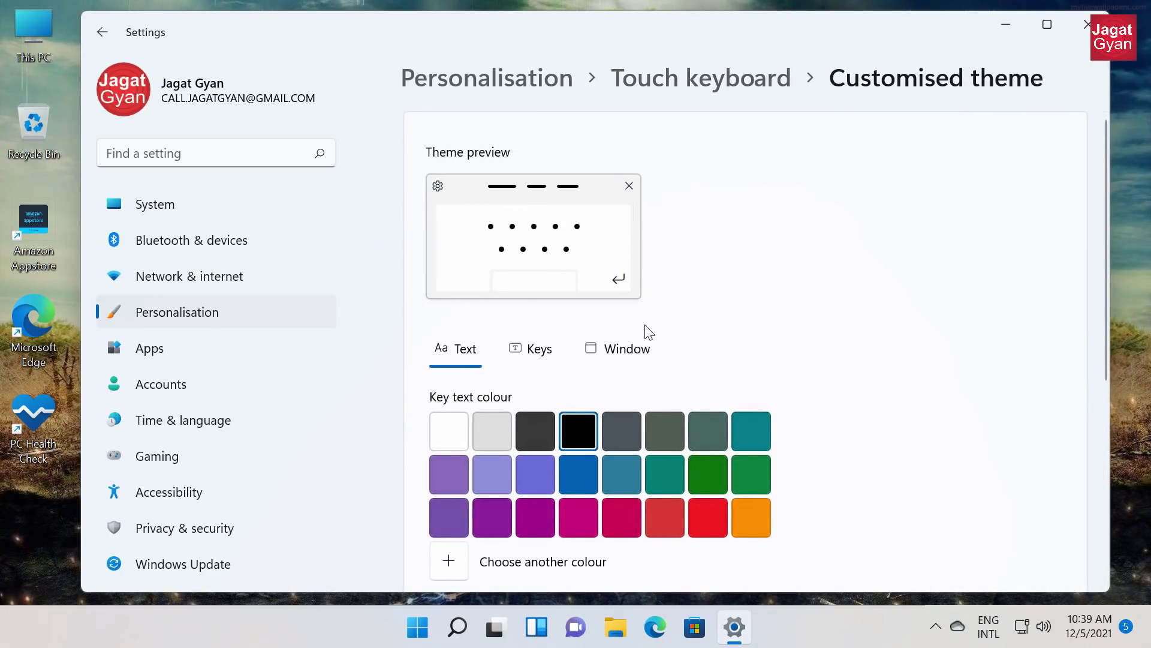
scroll(653, 283, down, 5)
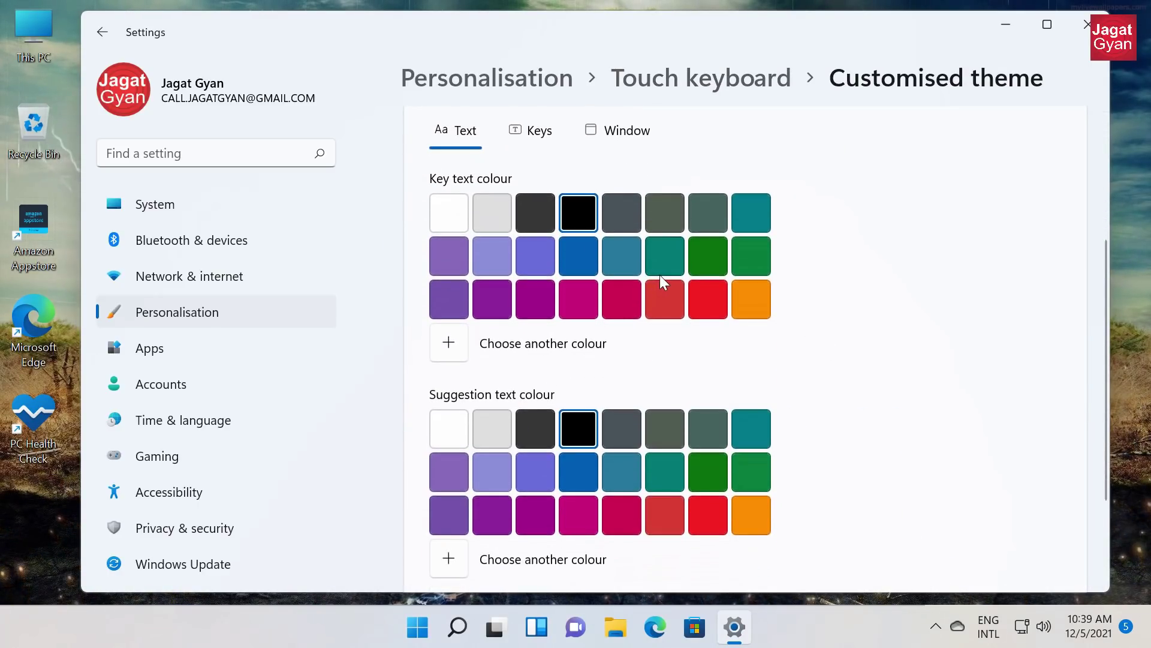
scroll(663, 276, up, 5)
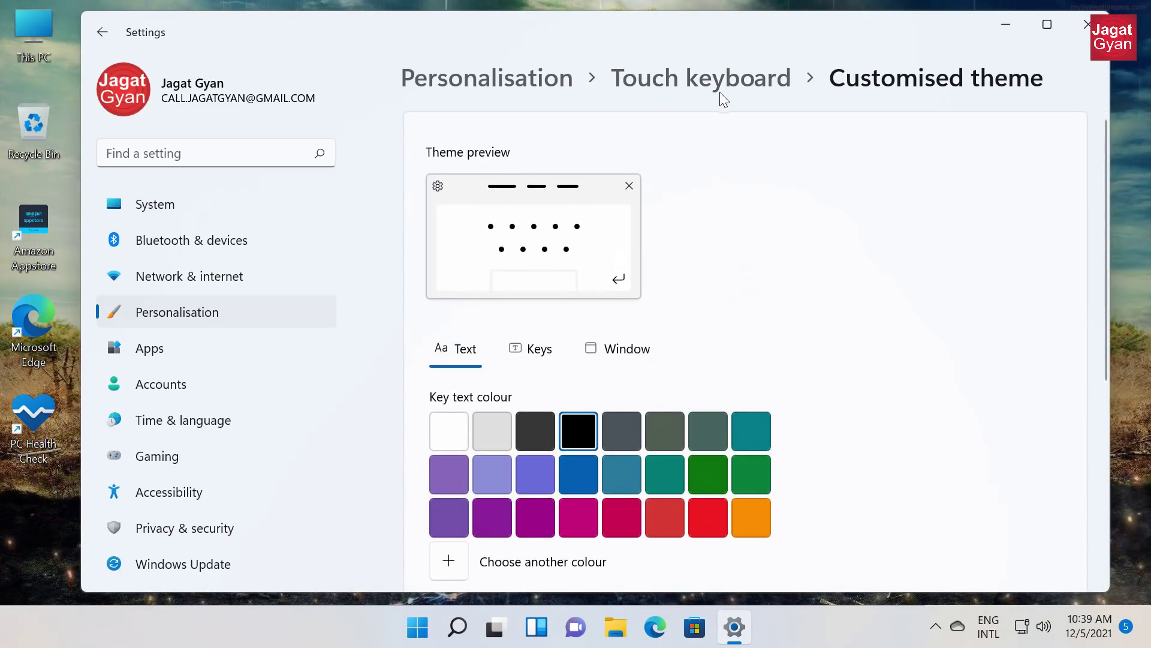
- Return to the Touch keyboard settings, bring up the touch keyboard to preview its theme and move it higher on the screen
key(alt+Left)
scroll(899, 396, down, 9)
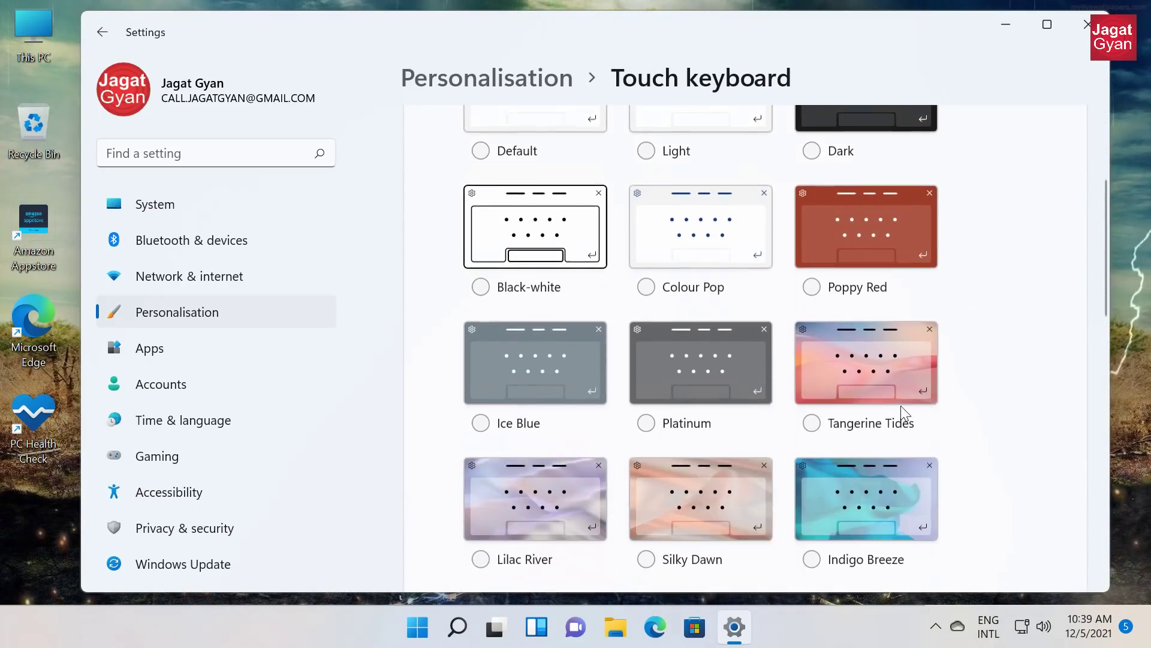
scroll(898, 292, down, 5)
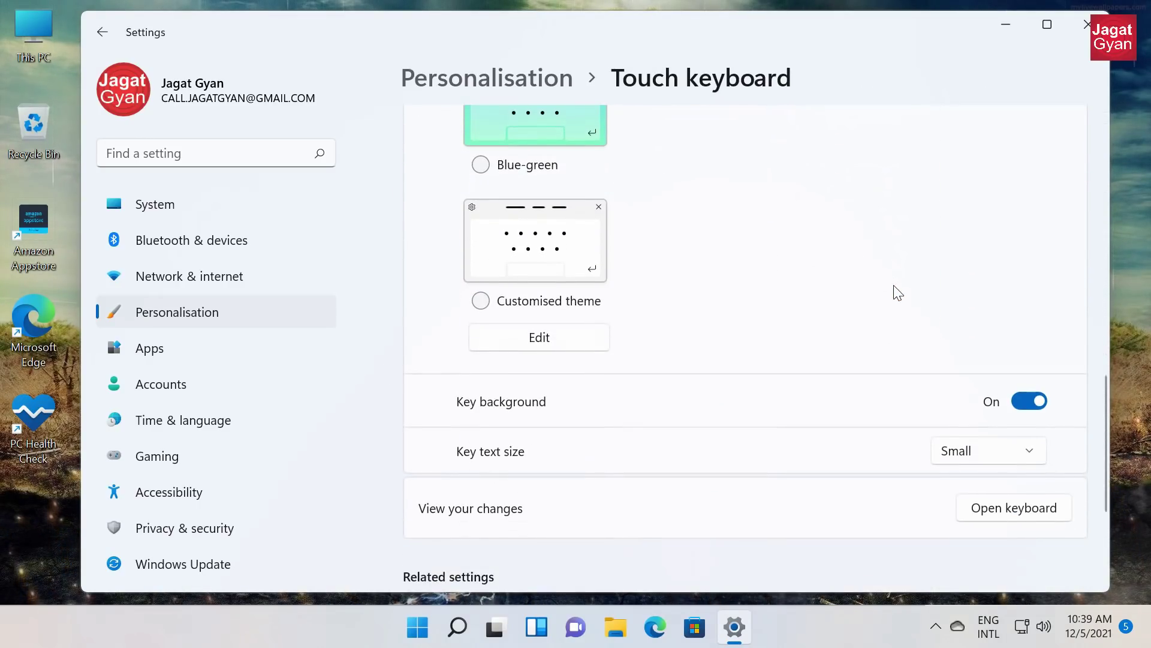
click(1023, 439)
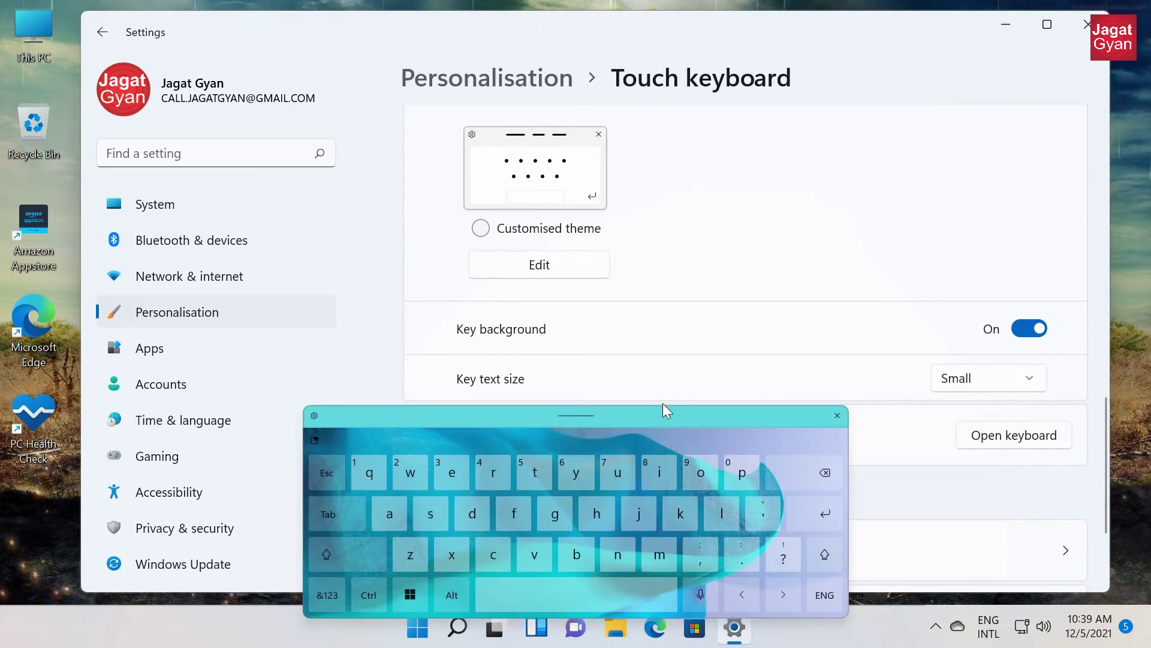
drag(667, 412, 714, 351)
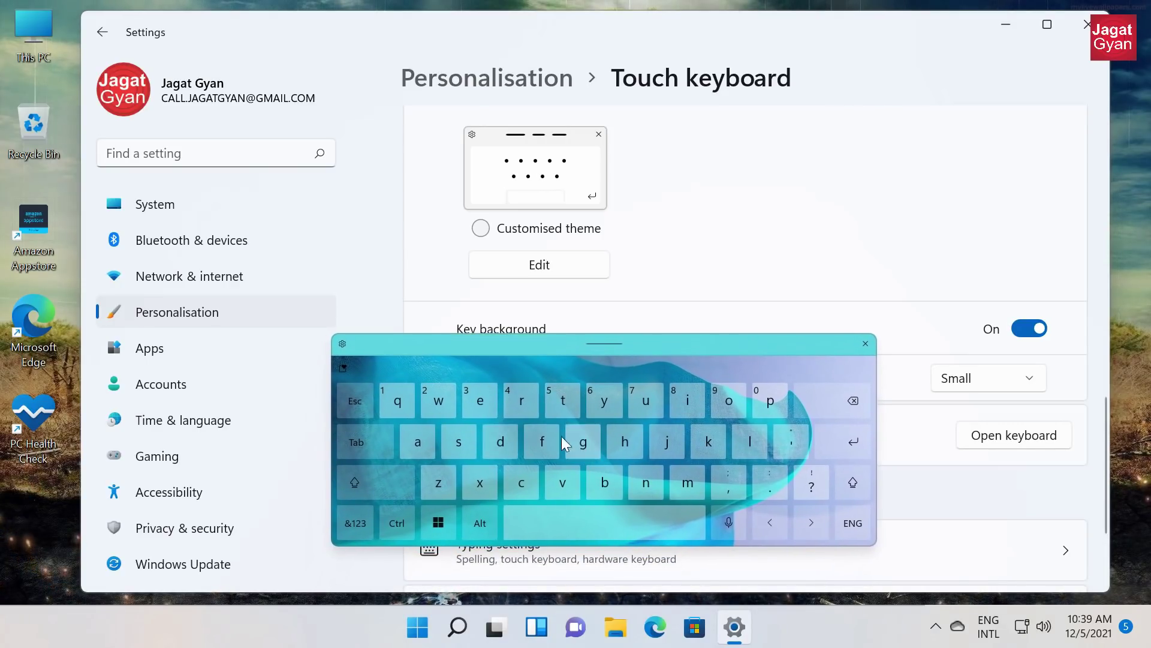
- Show the touch keyboard's emoji and GIF panel, search it for "y", and close the keyboard and Settings
click(342, 368)
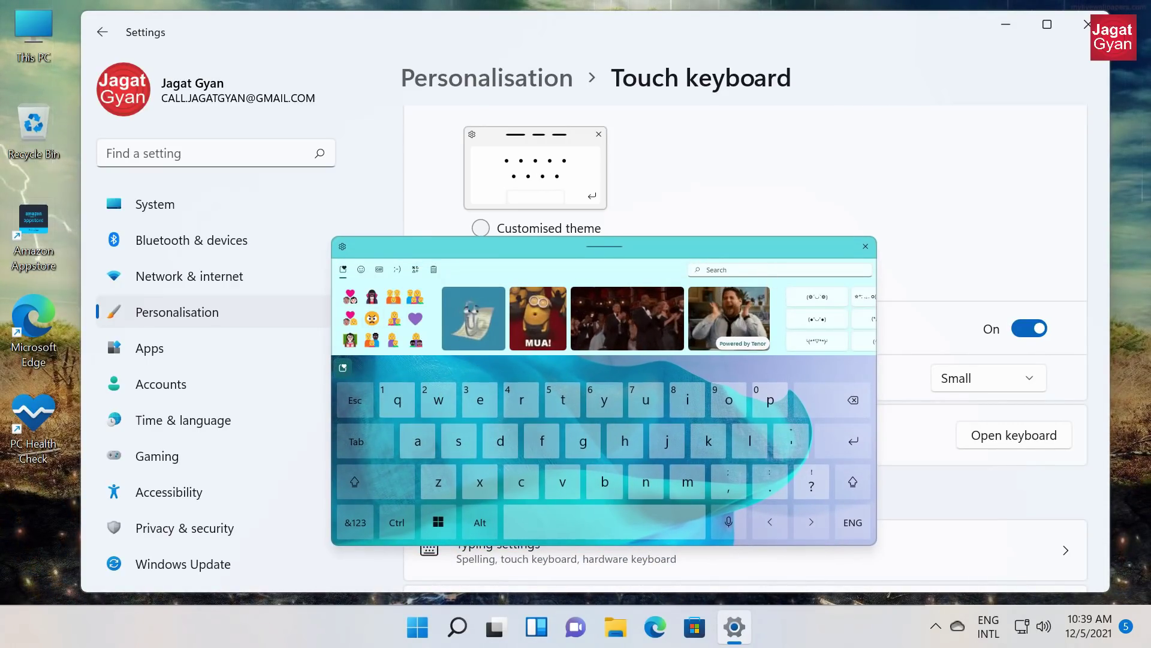
click(600, 407)
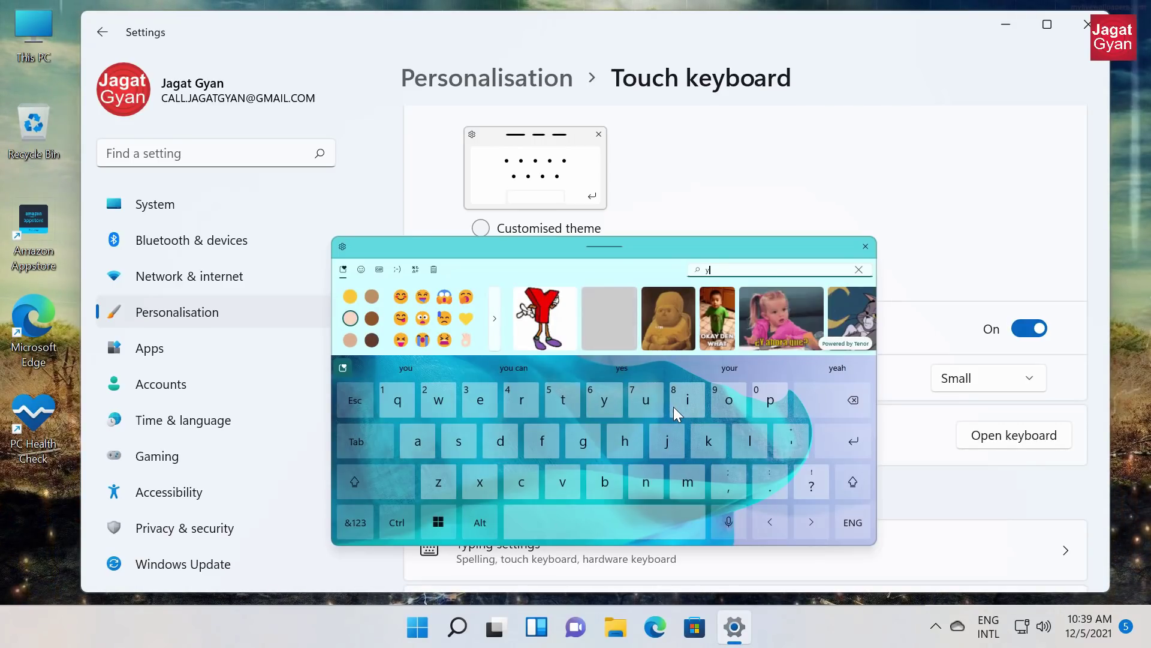
click(735, 368)
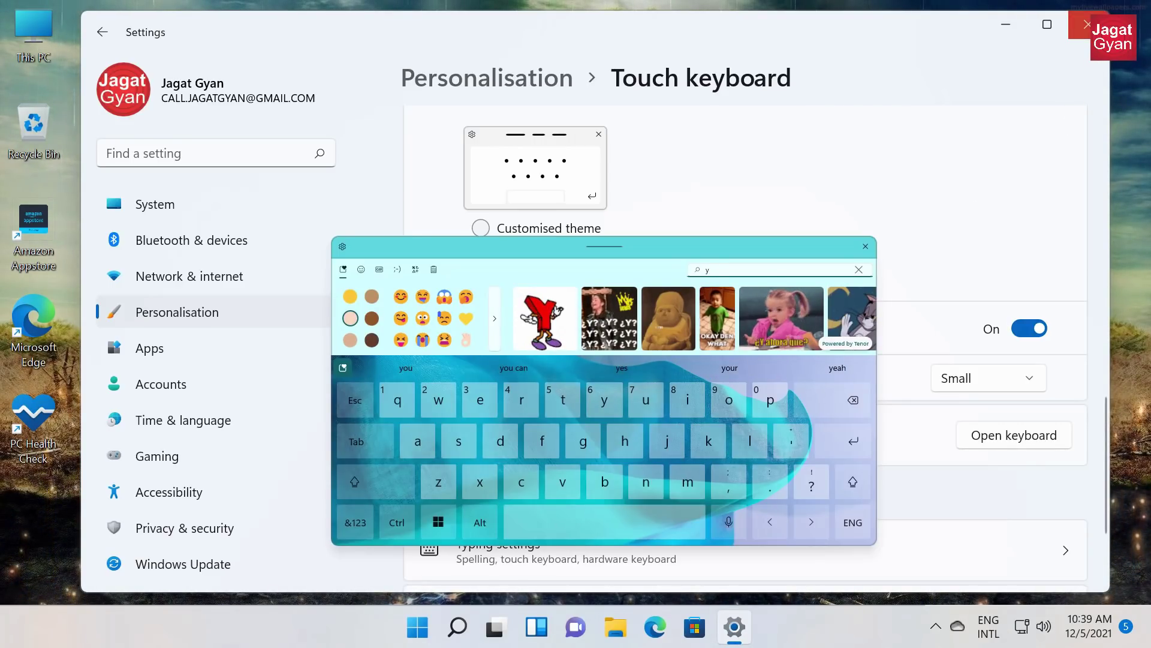
click(1086, 24)
click(866, 246)
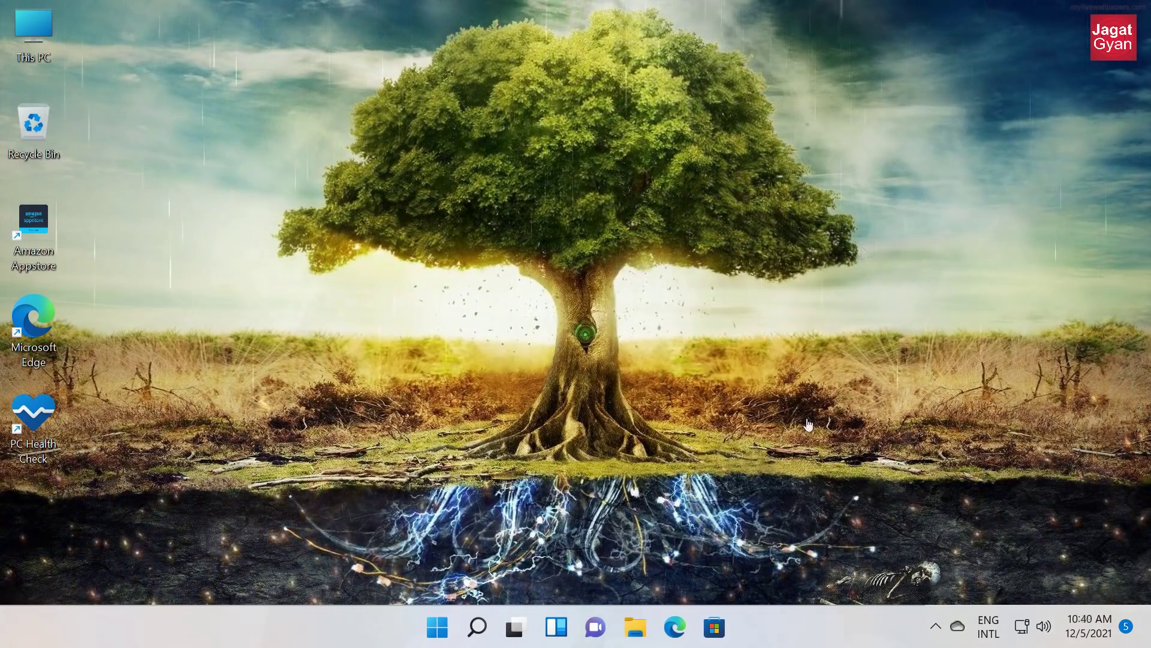
- Open the Installed apps page in the Apps section of Windows Settings
key(super)
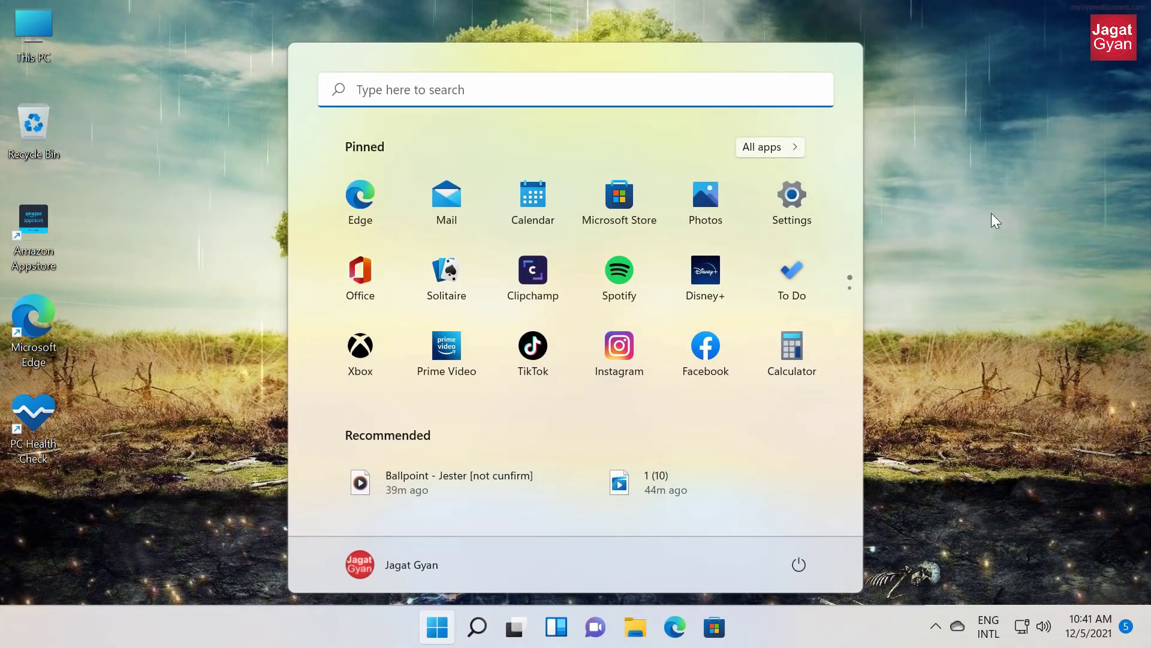
click(798, 216)
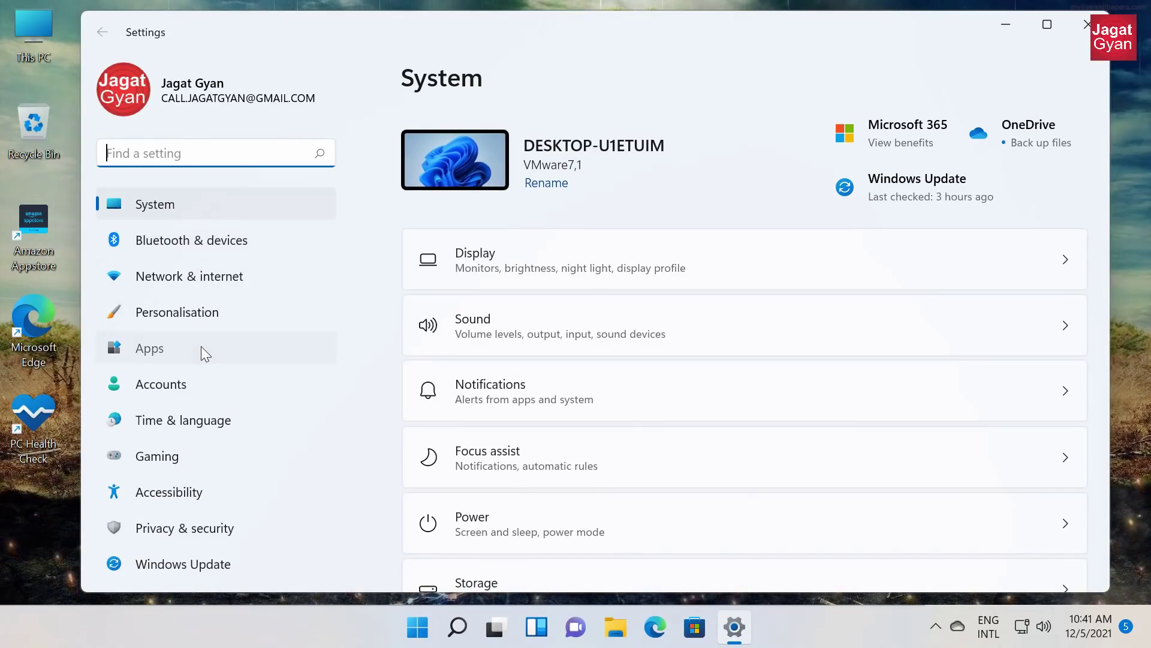
click(200, 348)
click(870, 149)
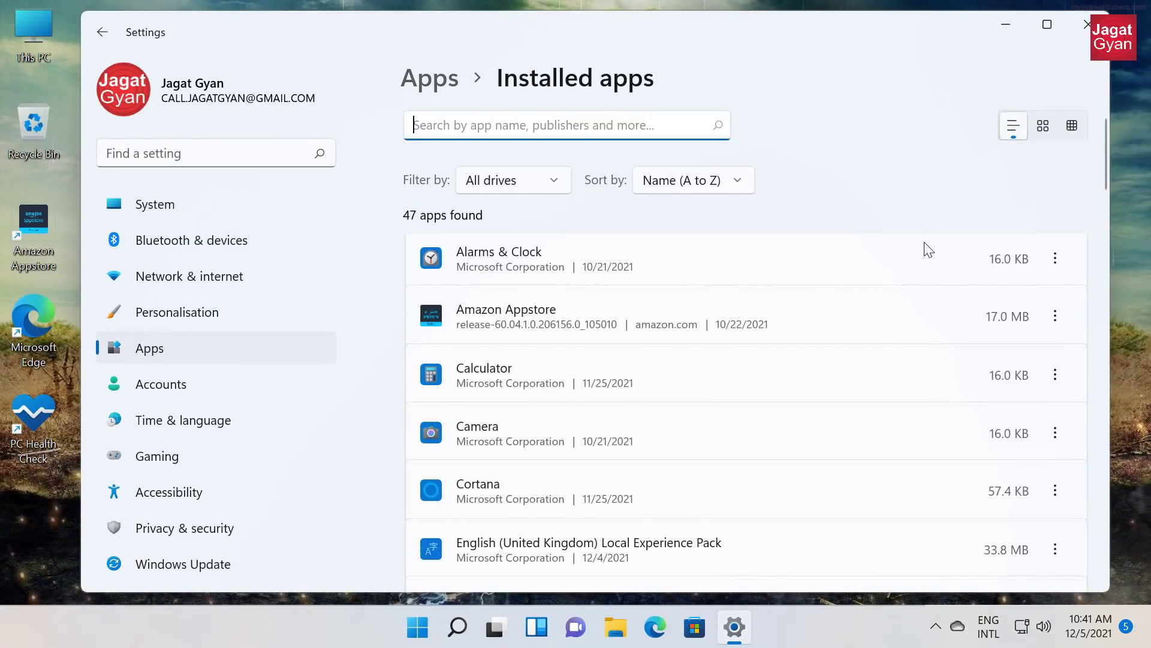
- Look through the installed apps in list view and check the available sort options
scroll(848, 380, down, 12)
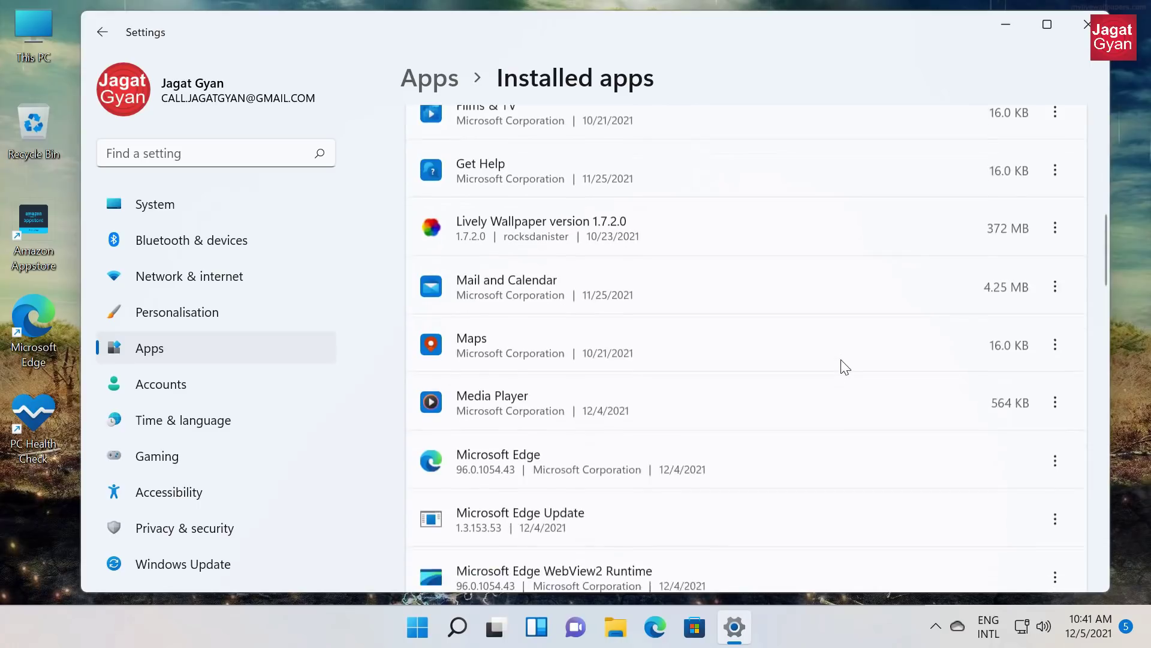
scroll(810, 257, up, 6)
scroll(812, 259, up, 5)
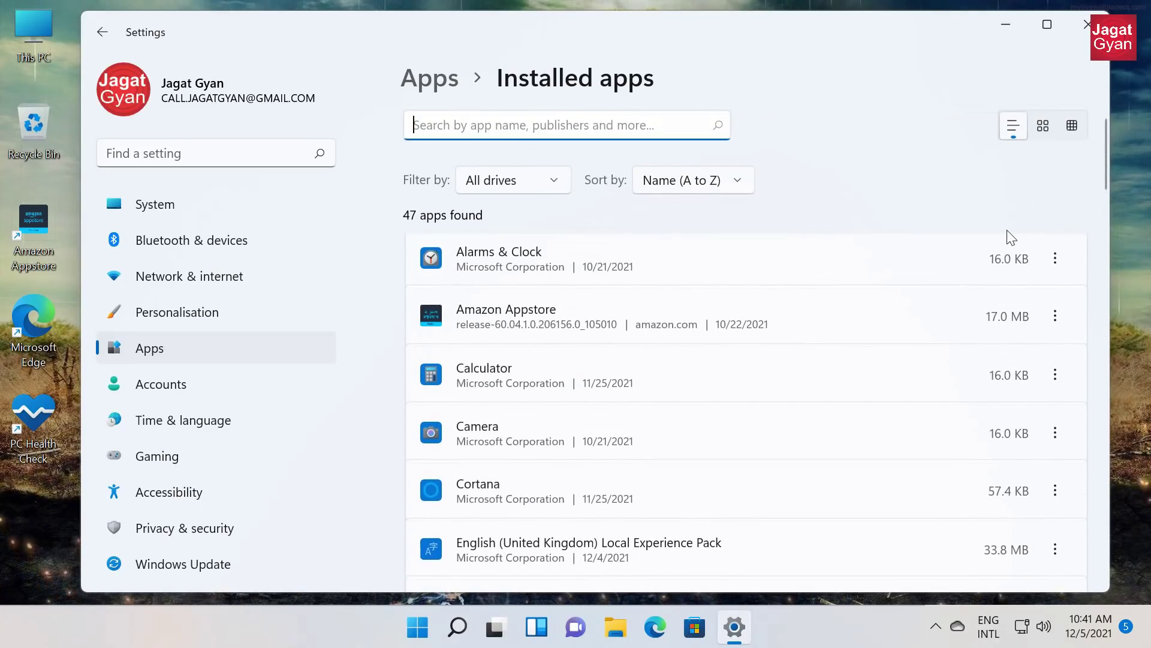
click(676, 182)
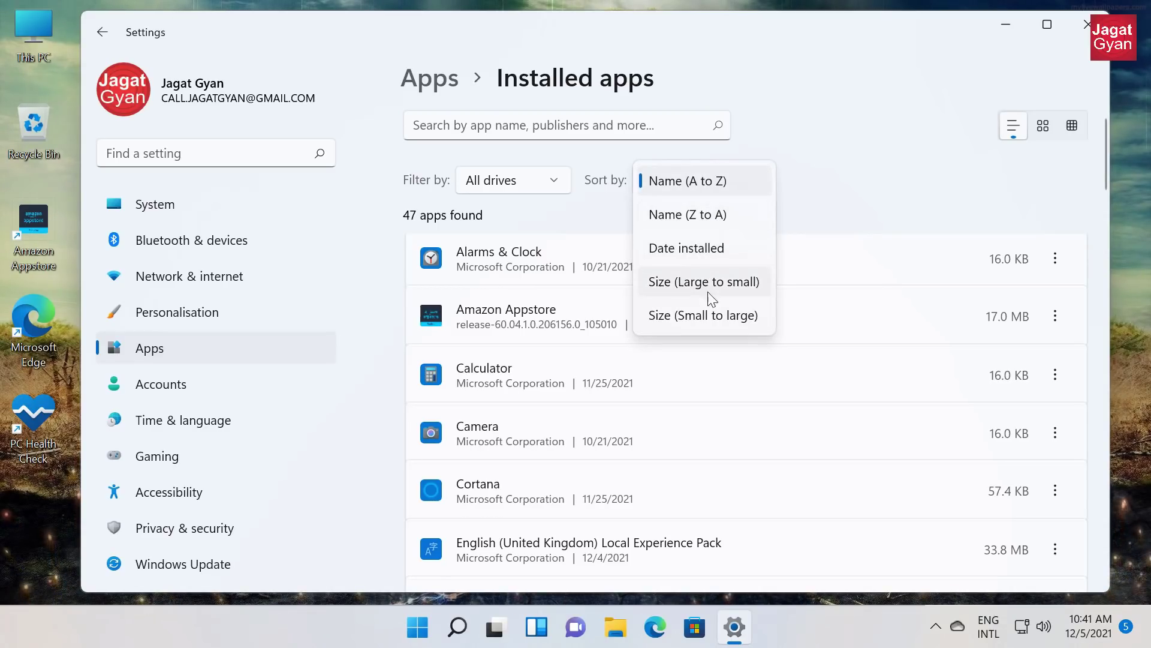
click(585, 210)
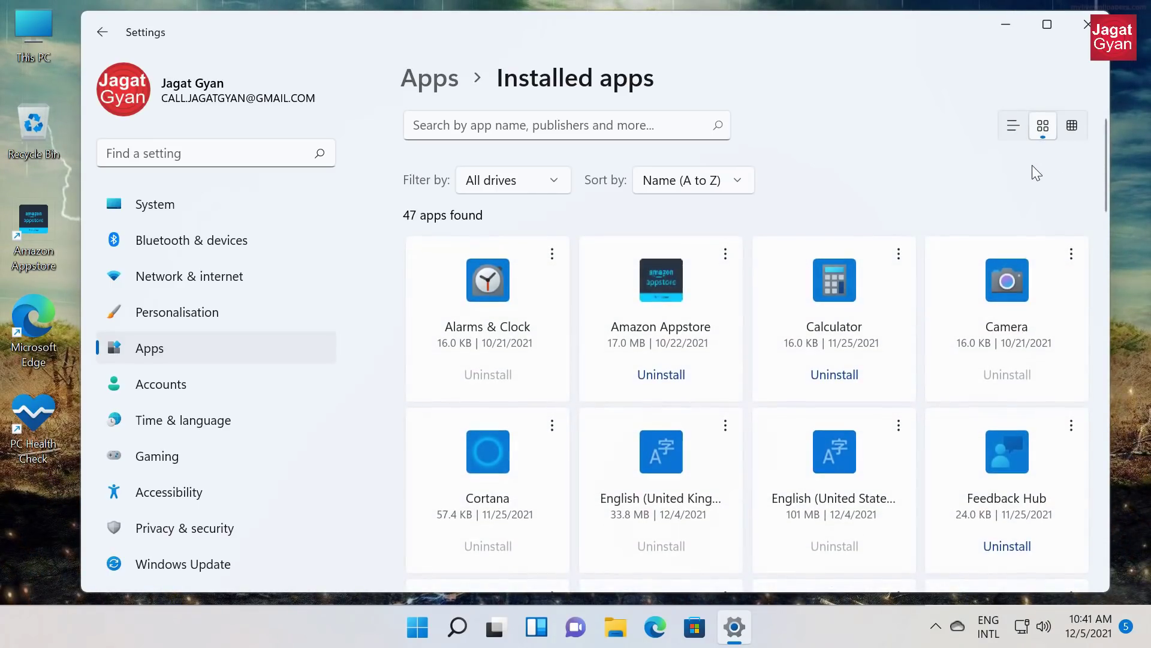
- Look through the installed apps in the large-tile view
scroll(713, 346, down, 5)
scroll(783, 343, up, 4)
scroll(783, 343, up, 1)
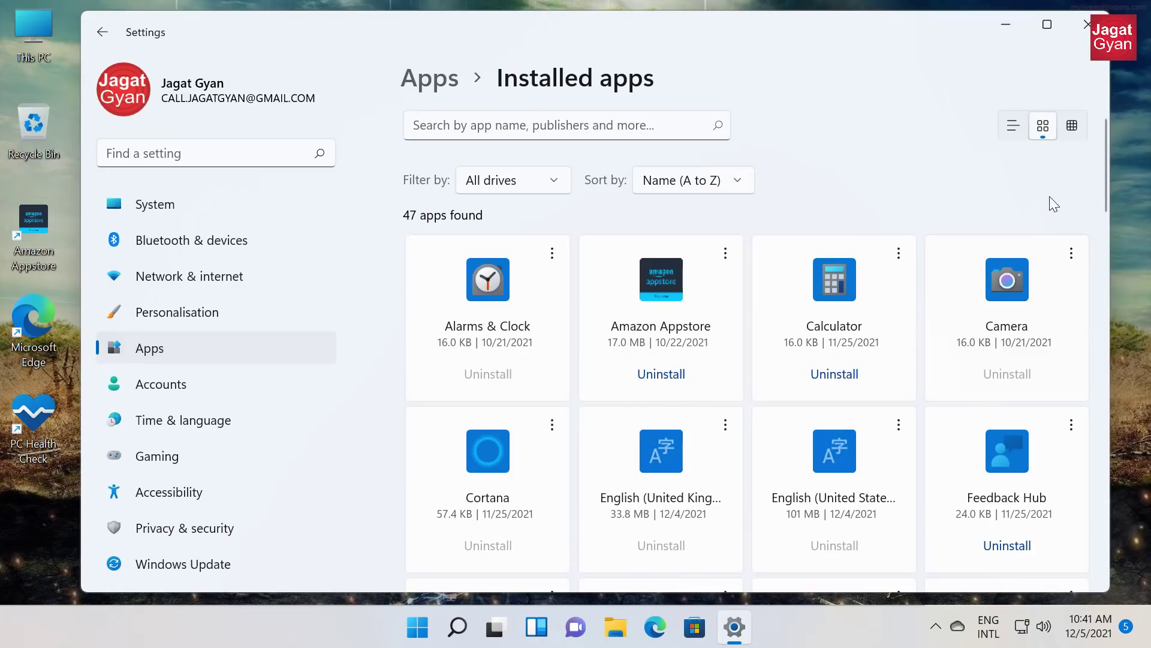
- Switch the installed apps to the compact three-column view, look through them and close Settings
click(1072, 126)
scroll(813, 357, down, 7)
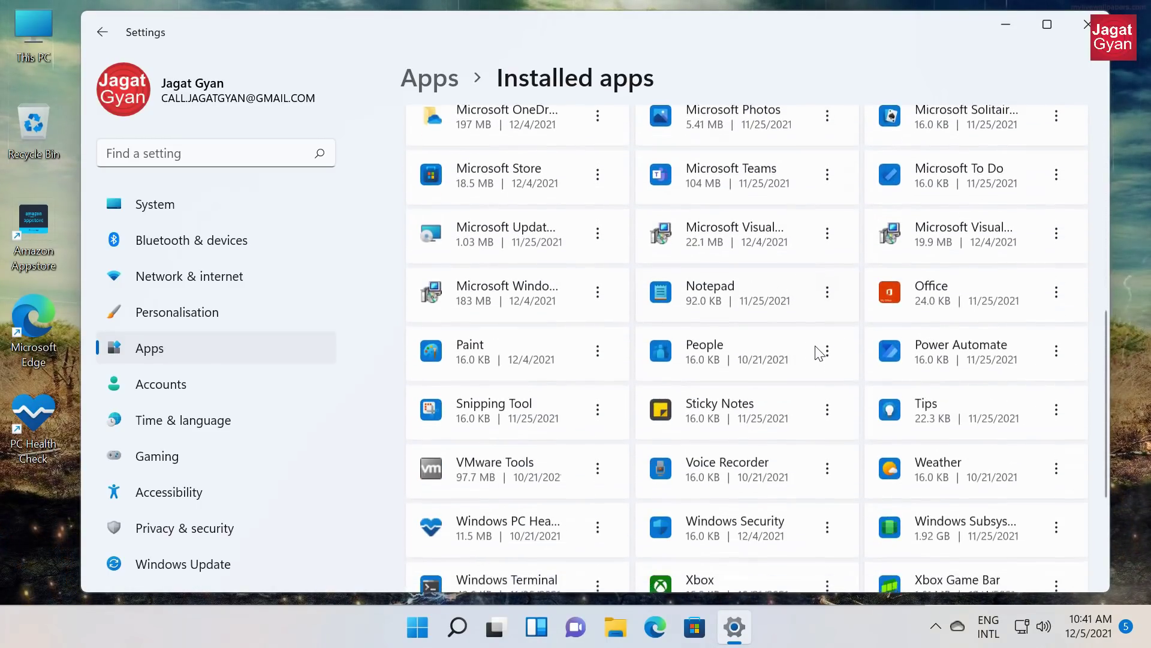
scroll(819, 352, down, 3)
scroll(828, 327, up, 10)
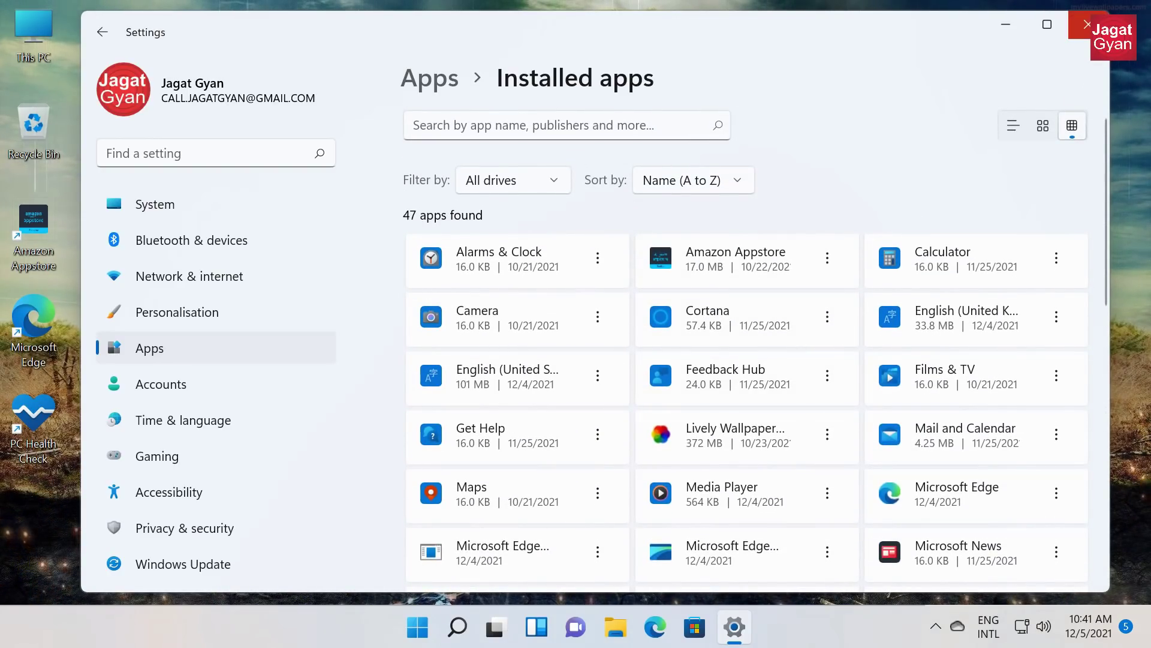
click(1086, 24)
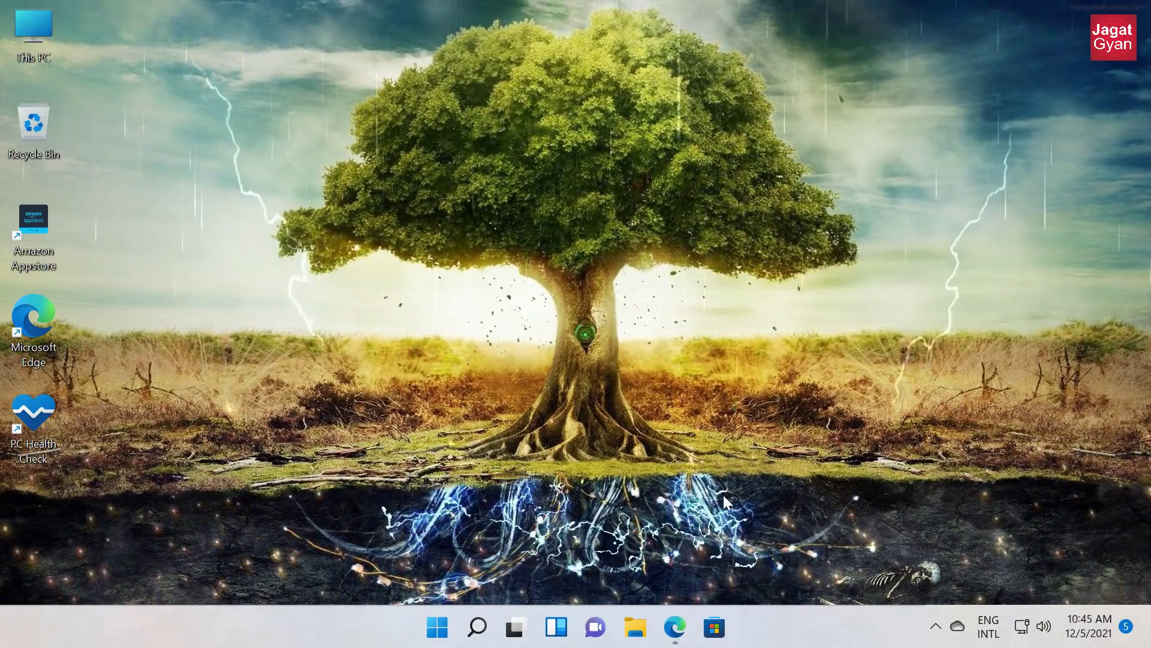
- Switch to Microsoft Edge, read the Windows 11 Insider Preview Build 22509 announcement down to the For developers section, and close the browser
click(675, 626)
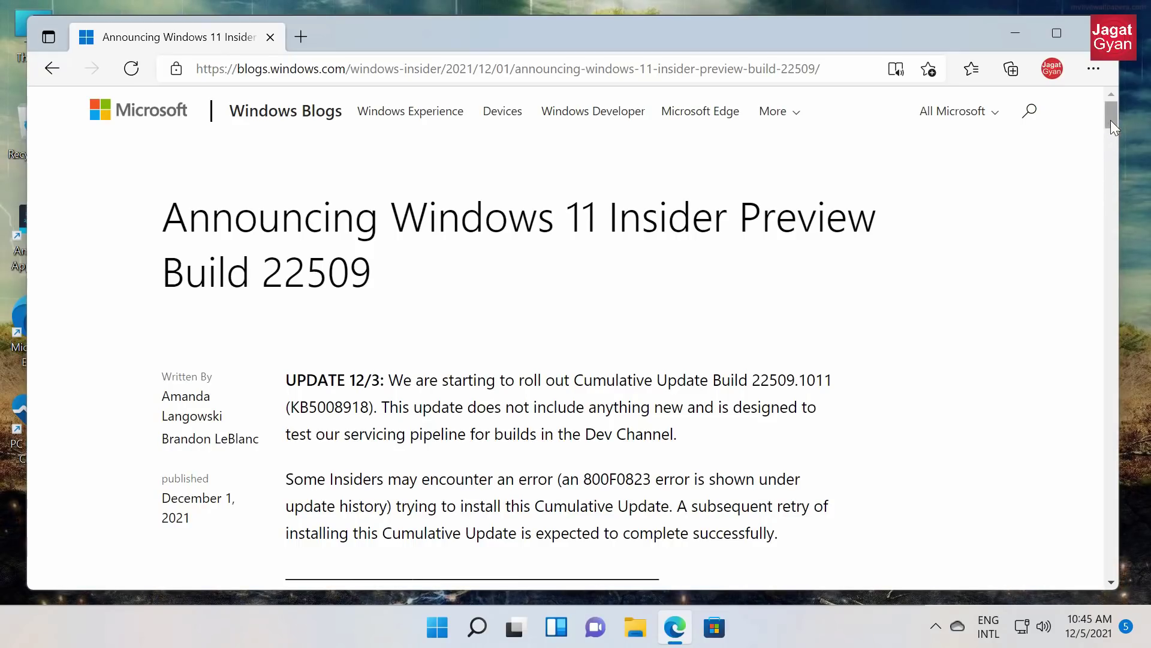
drag(1110, 120, 1149, 435)
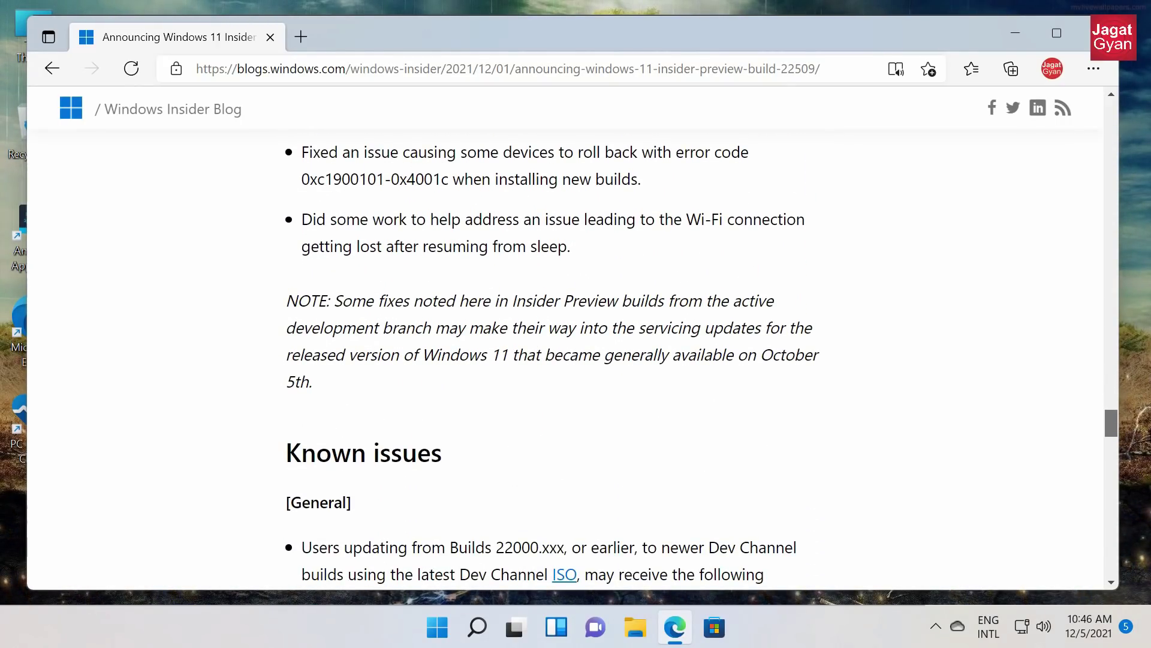
drag(1149, 436, 1145, 478)
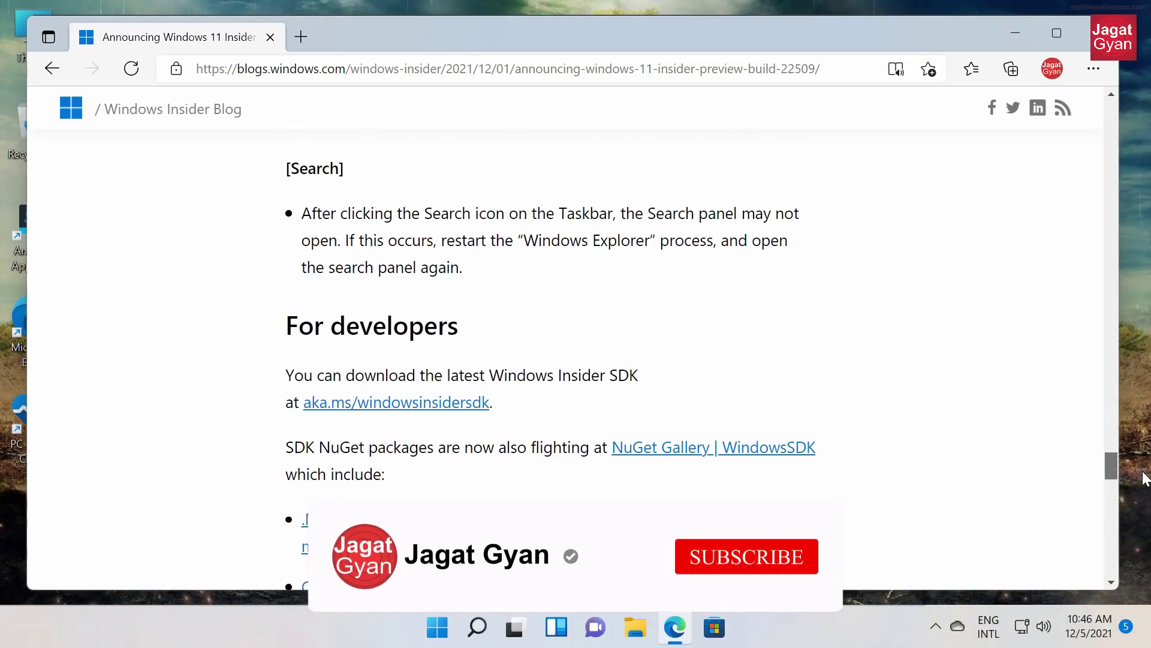
click(1101, 35)
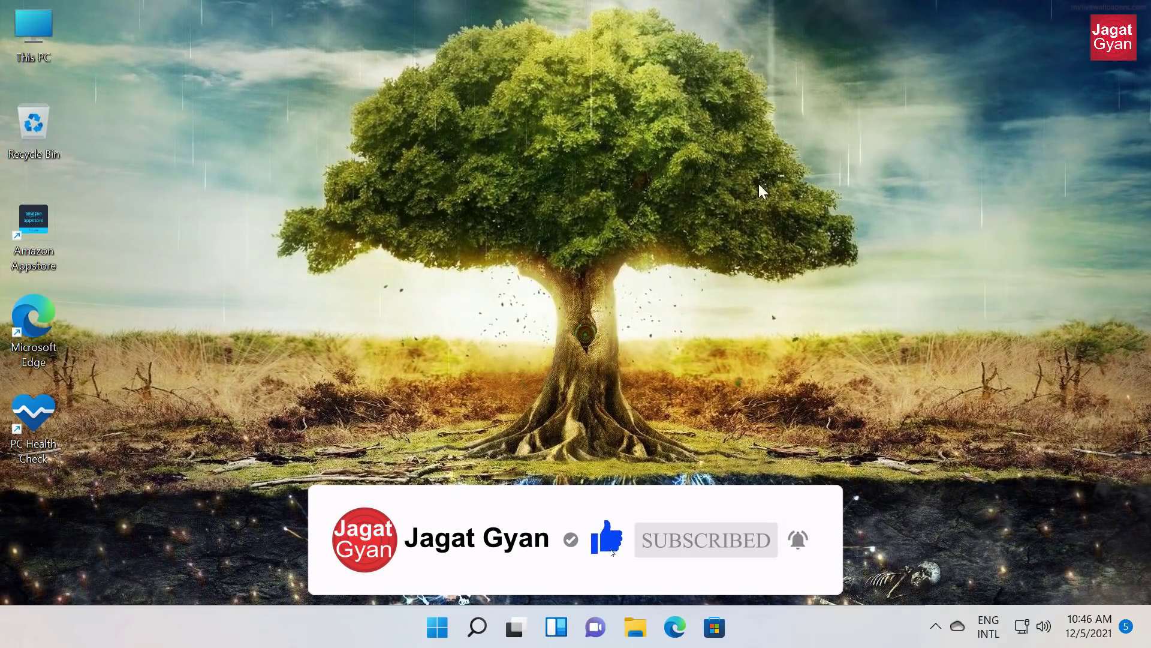
right_click(579, 163)
click(538, 164)
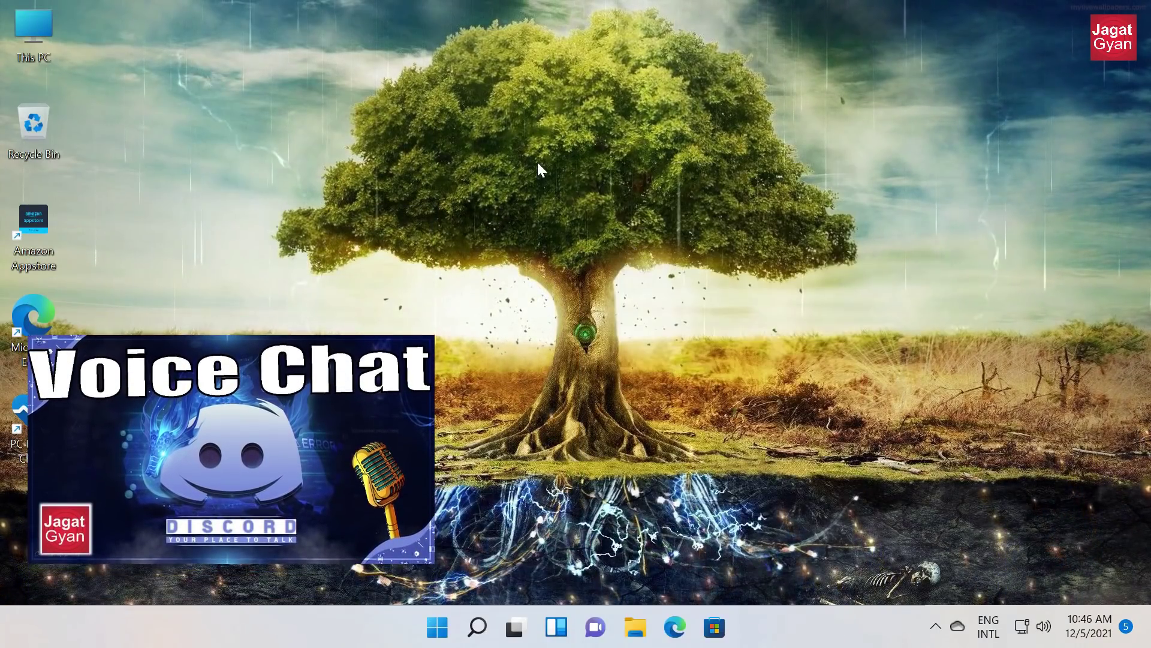
right_click(541, 163)
click(648, 283)
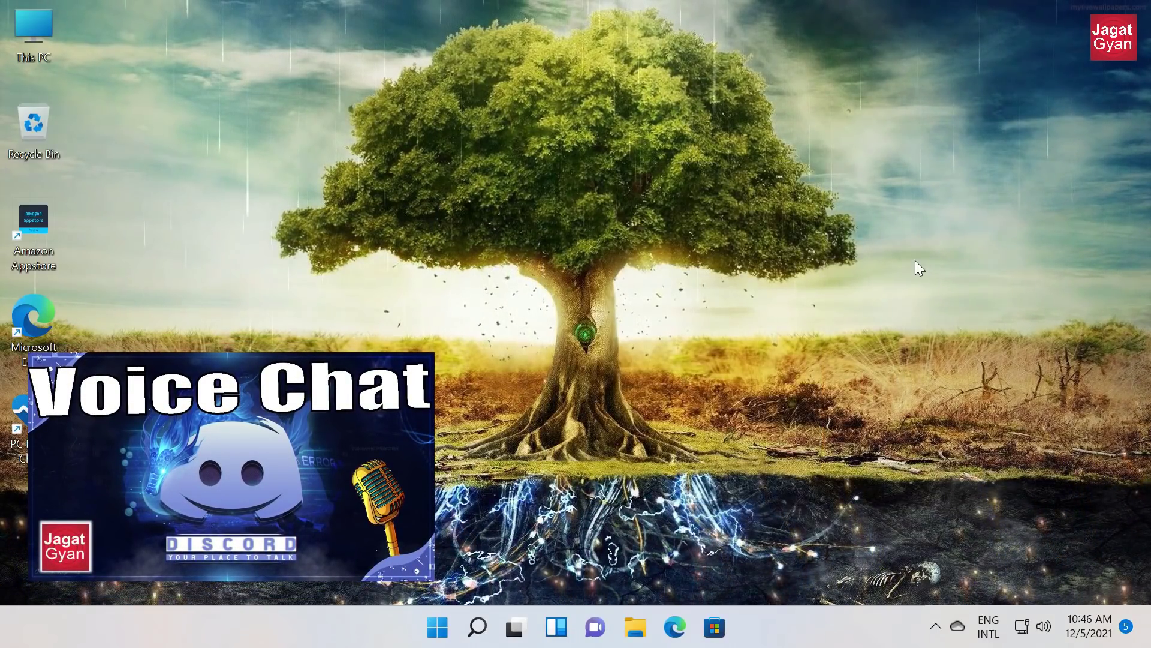